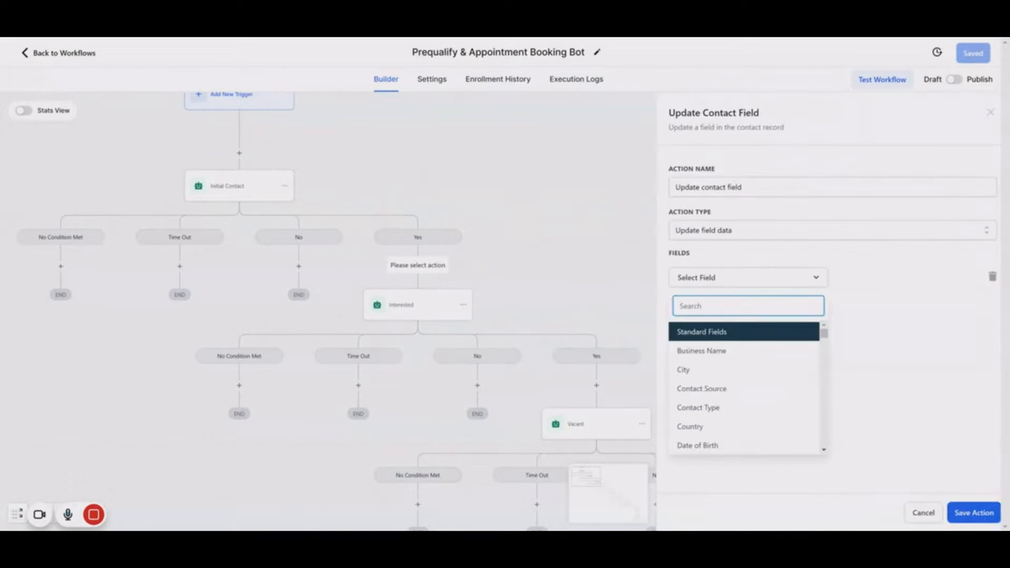
- Set the Update Contact Field action to mark Primary Phone Status as CORRECT, then save the action and the workflow
type("primary")
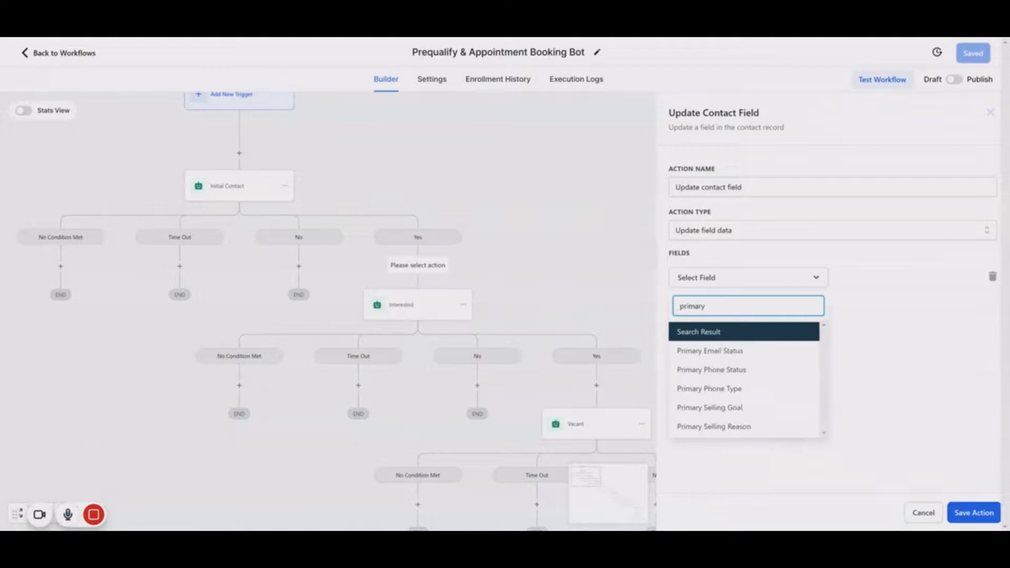
left_click(735, 372)
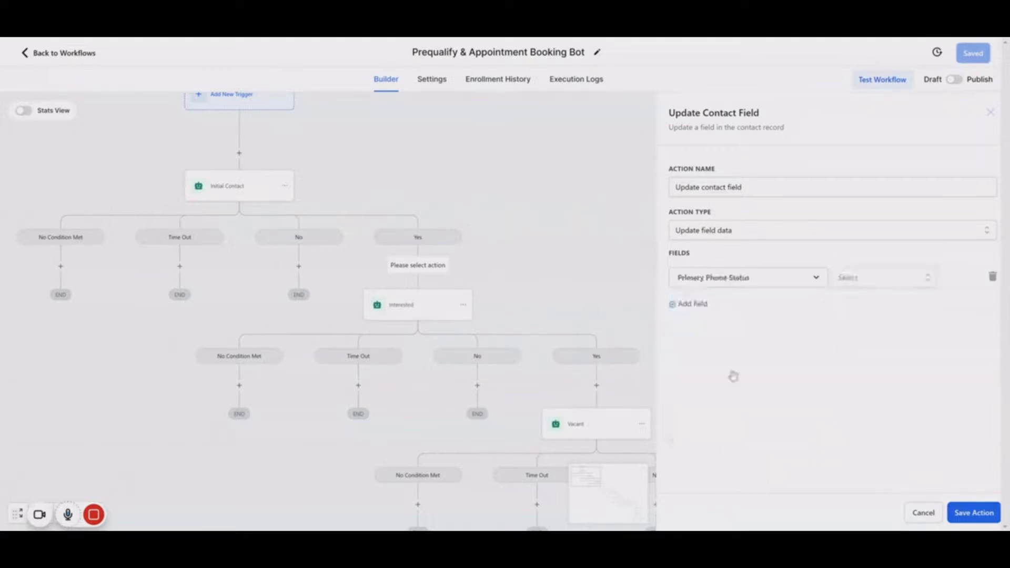
left_click(876, 282)
left_click(857, 325)
left_click(973, 514)
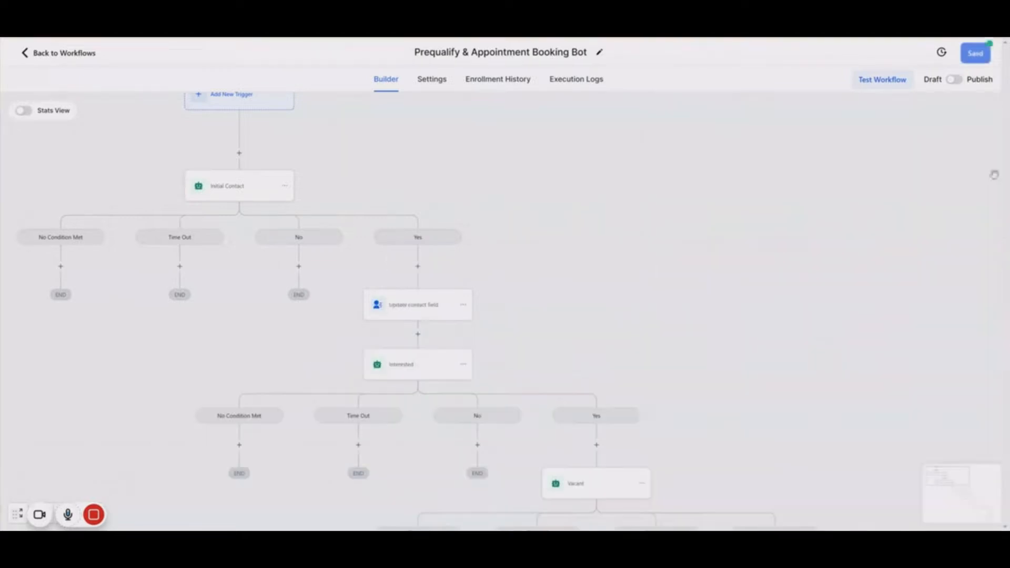
left_click(974, 53)
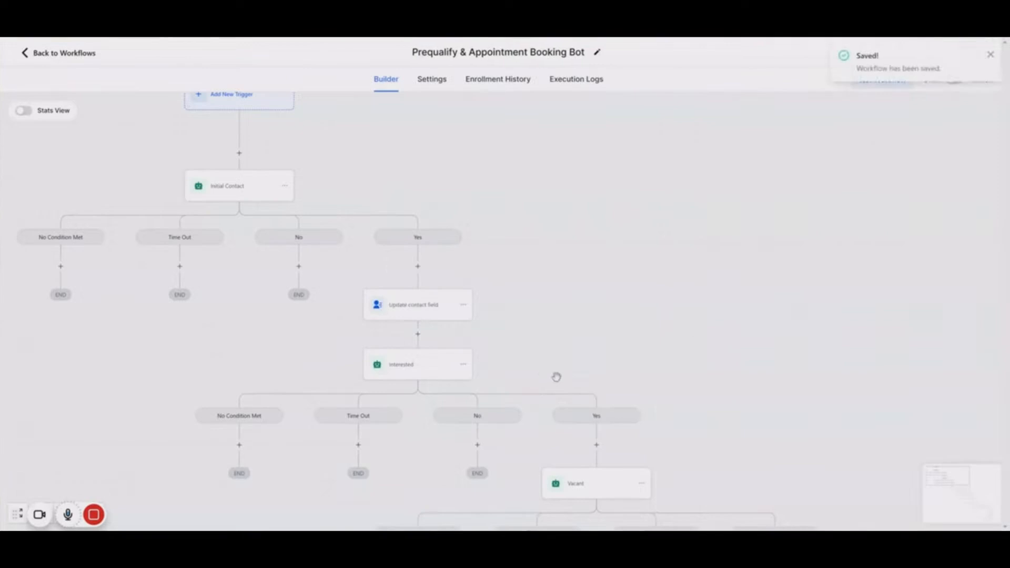
- Copy the Update contact field action into the Yes branch of Interested, above Vacant
left_click_drag(650, 356, 460, 237)
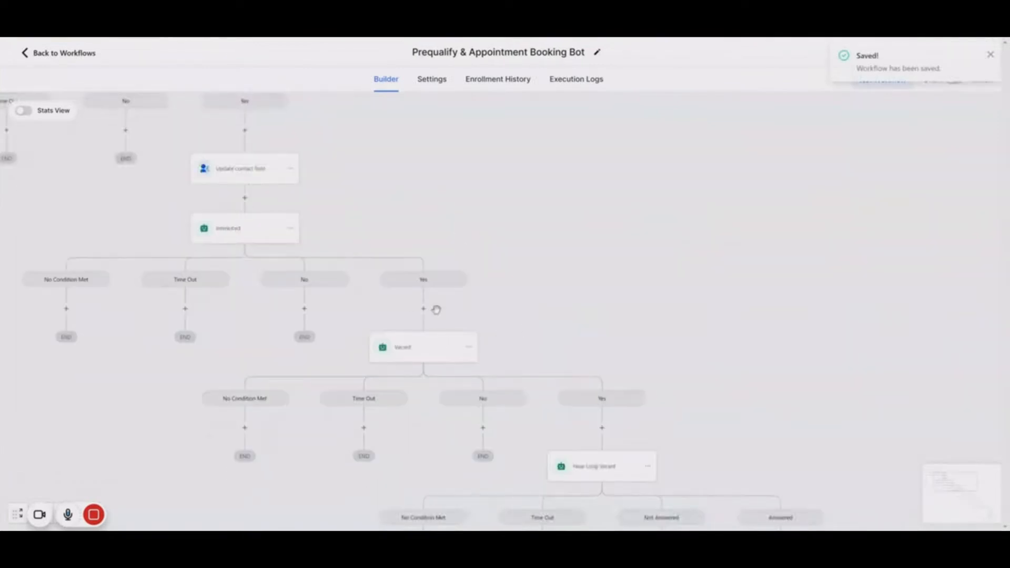
left_click(290, 169)
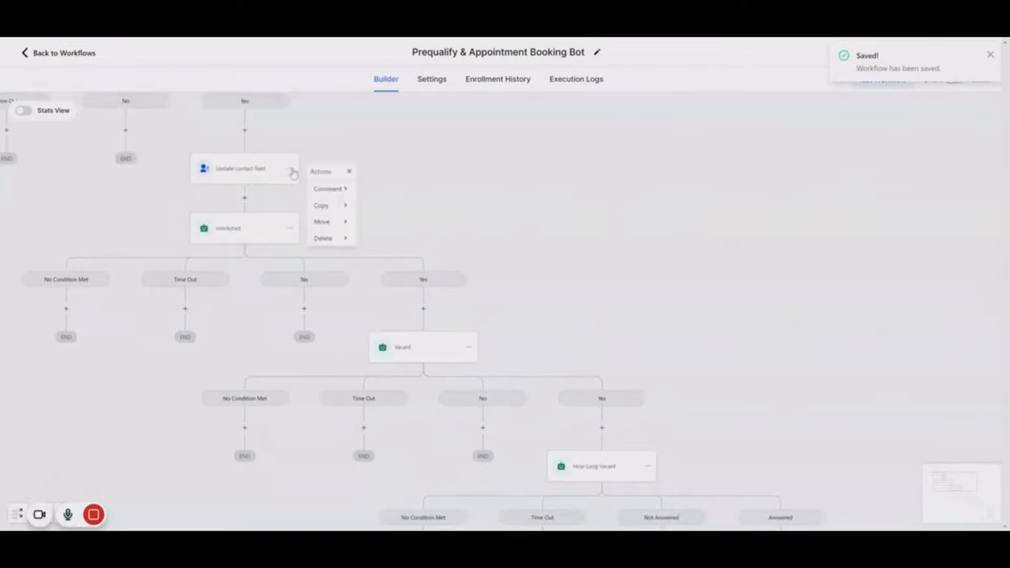
mouse_move(343, 207)
left_click(393, 195)
left_click(440, 307)
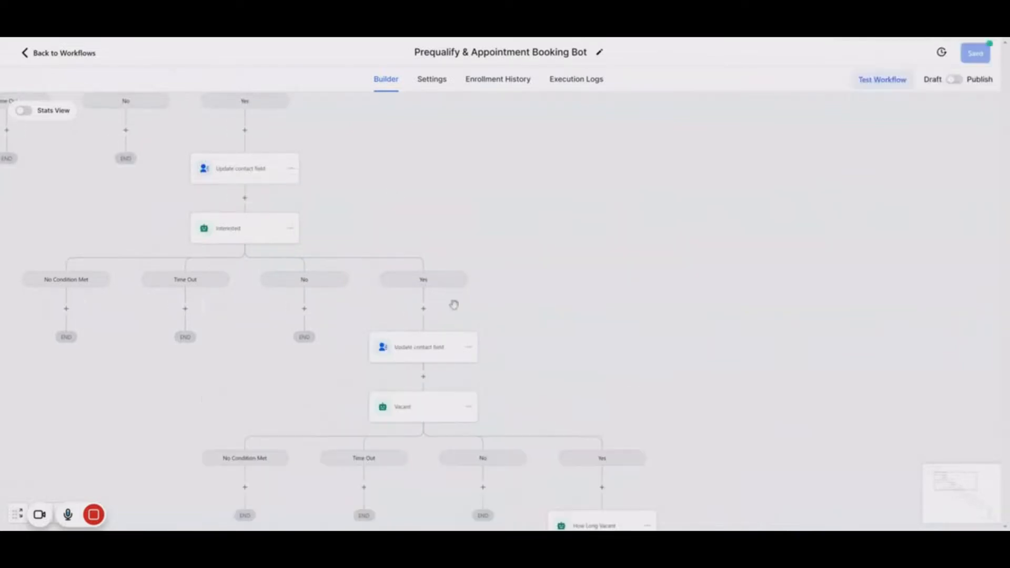
- Set the copied action above Vacant to update Property Status to Lead and save the action
left_click(433, 362)
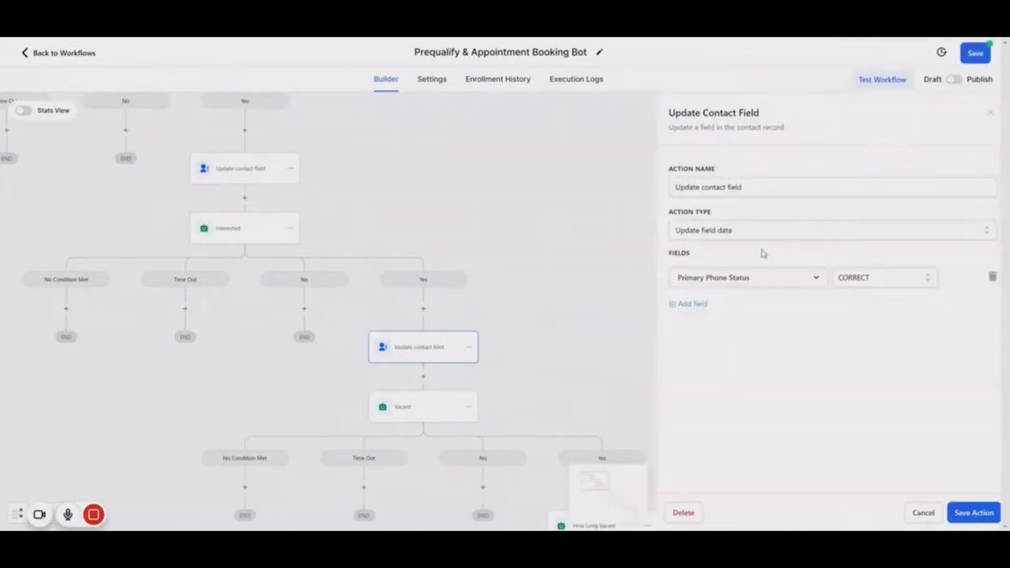
left_click(815, 278)
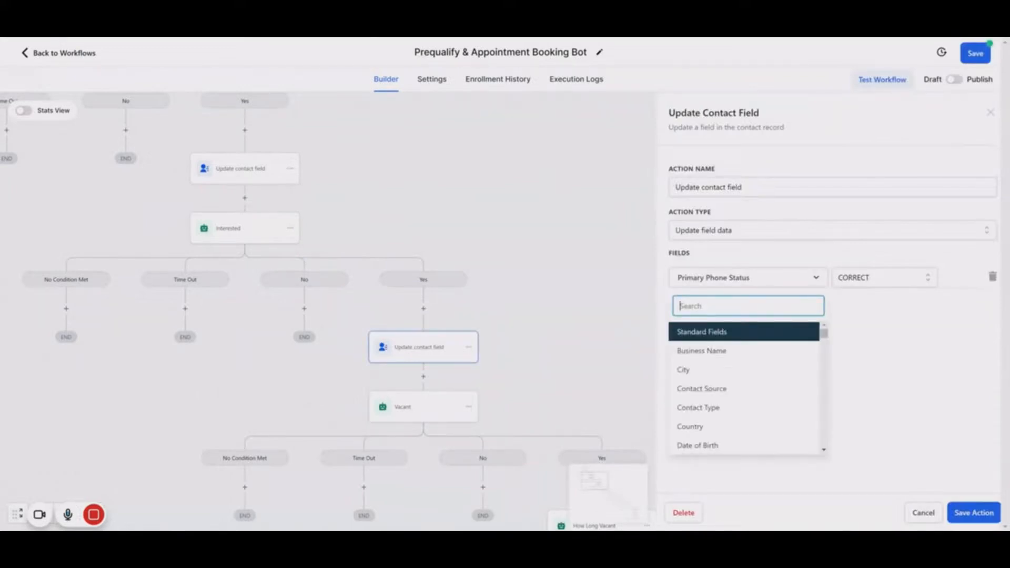
type("proper")
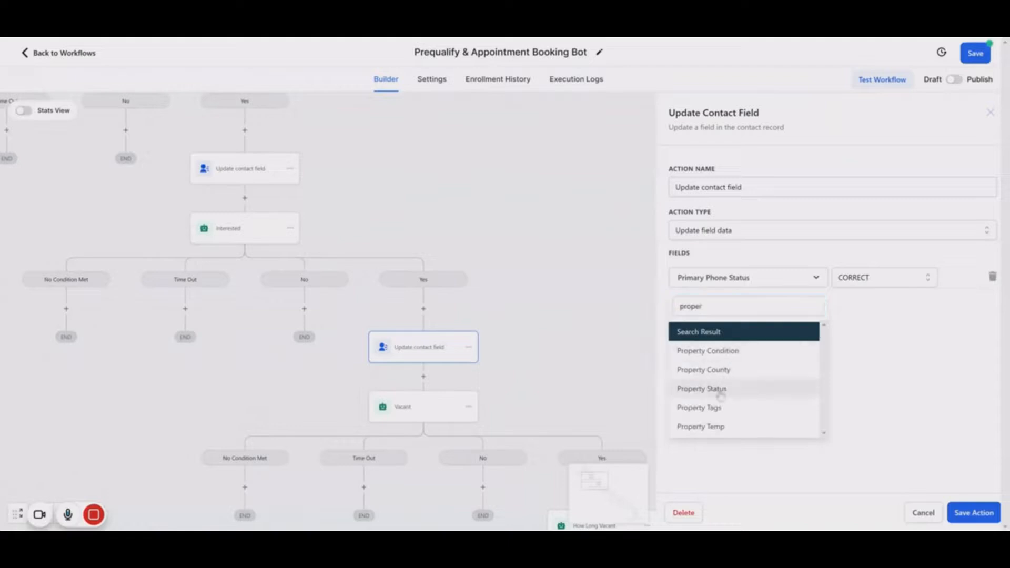
left_click(729, 385)
left_click(895, 282)
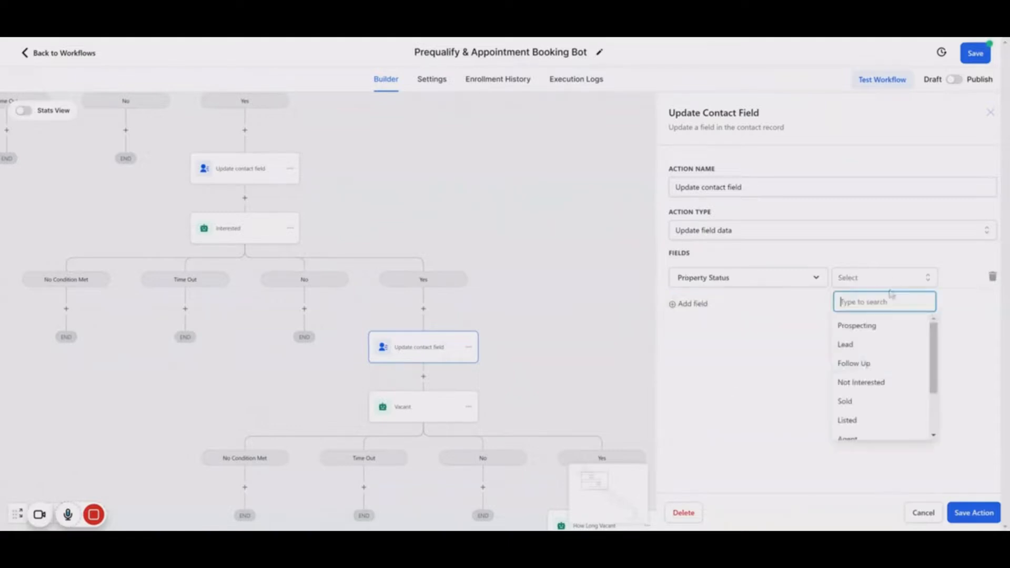
left_click(864, 346)
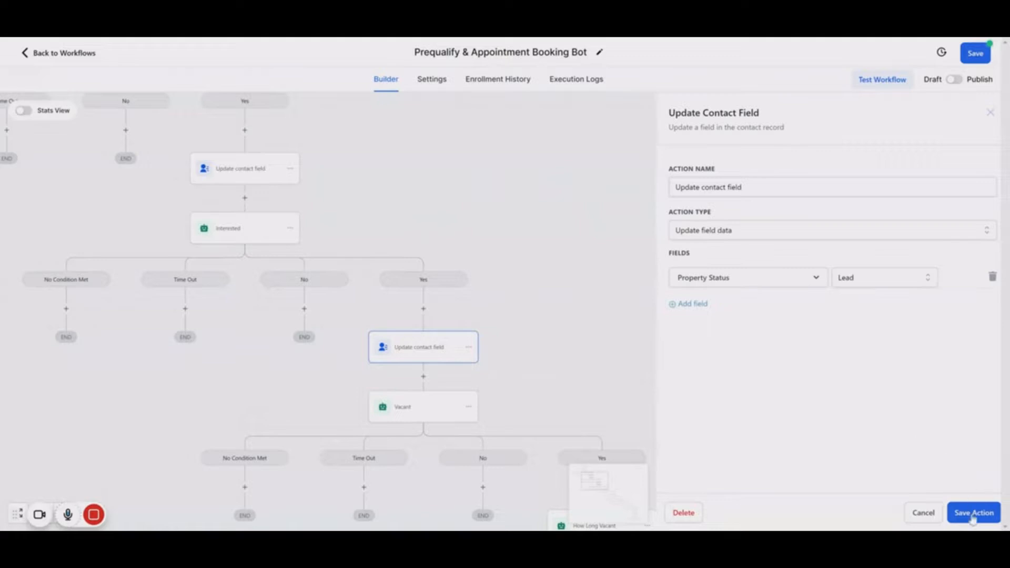
left_click(974, 513)
- Copy the Property Status update action into the Yes branch of Vacant, above How Long Vacant
scroll(605, 343, "down", 2)
scroll(604, 343, "right", 3)
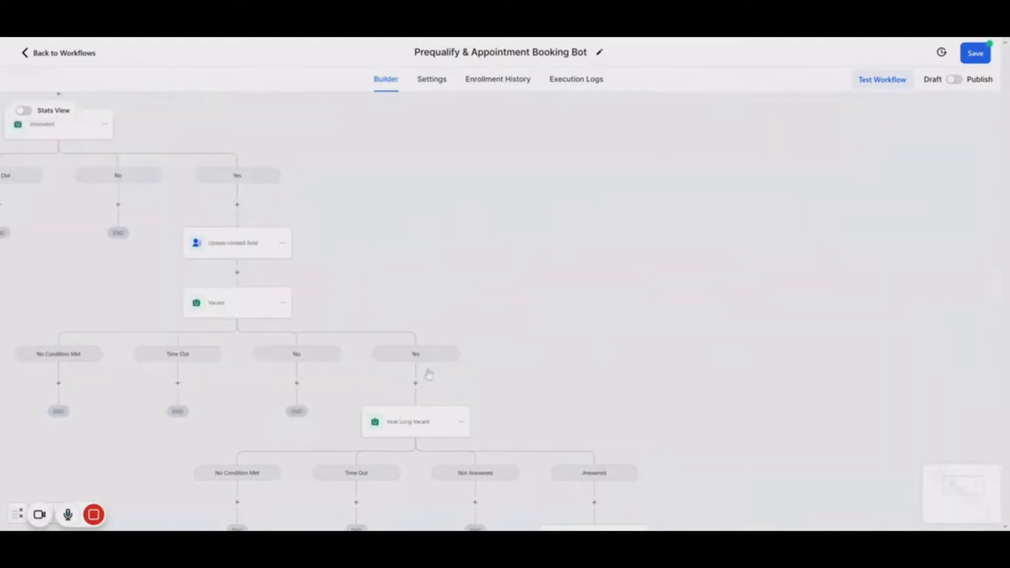
scroll(224, 318, "up", 2)
scroll(224, 318, "left", 3)
scroll(224, 318, "up", 1)
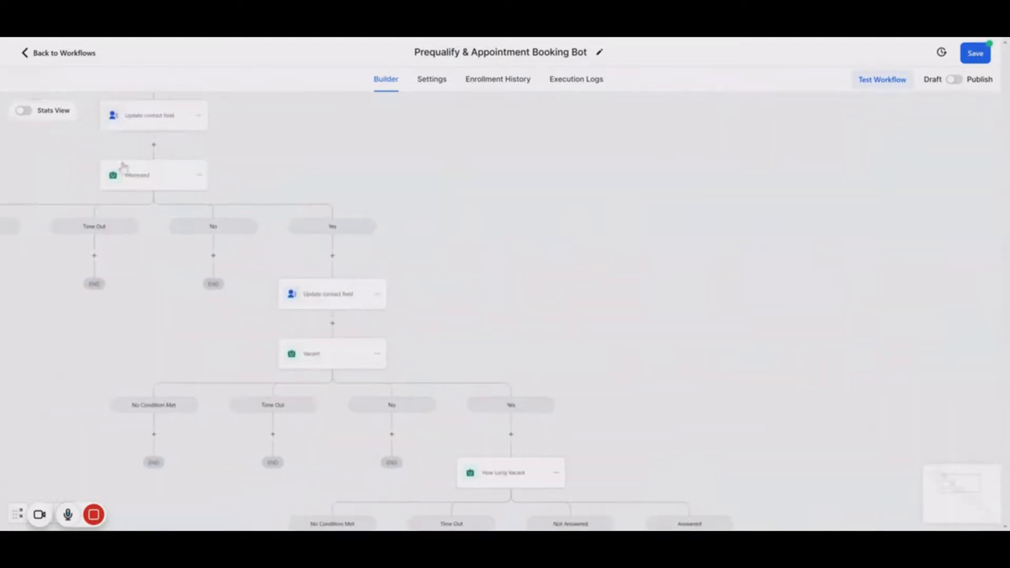
scroll(526, 302, "down", 3)
scroll(526, 303, "right", 3)
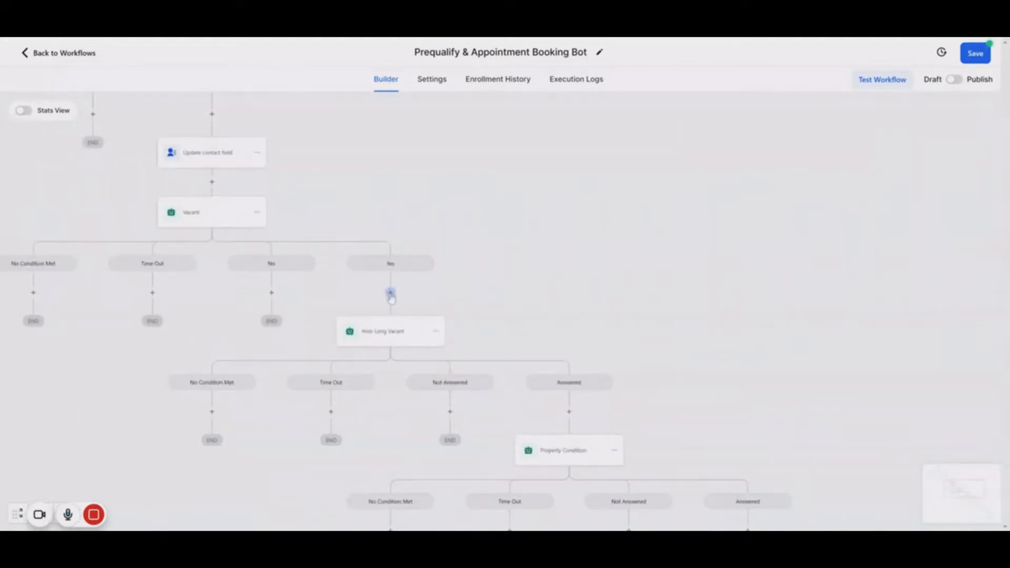
left_click(259, 157)
mouse_move(289, 189)
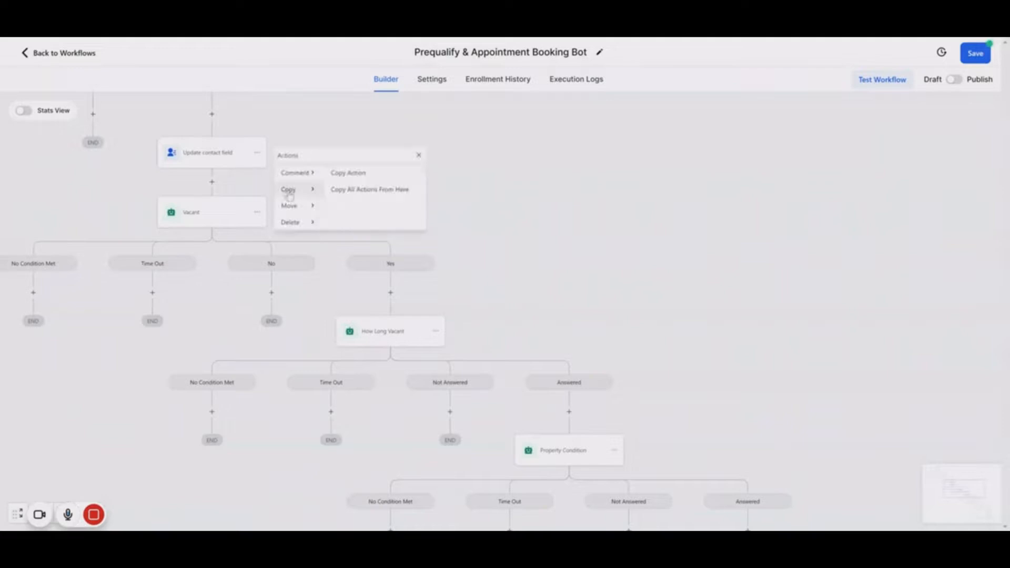
left_click(352, 174)
left_click(390, 291)
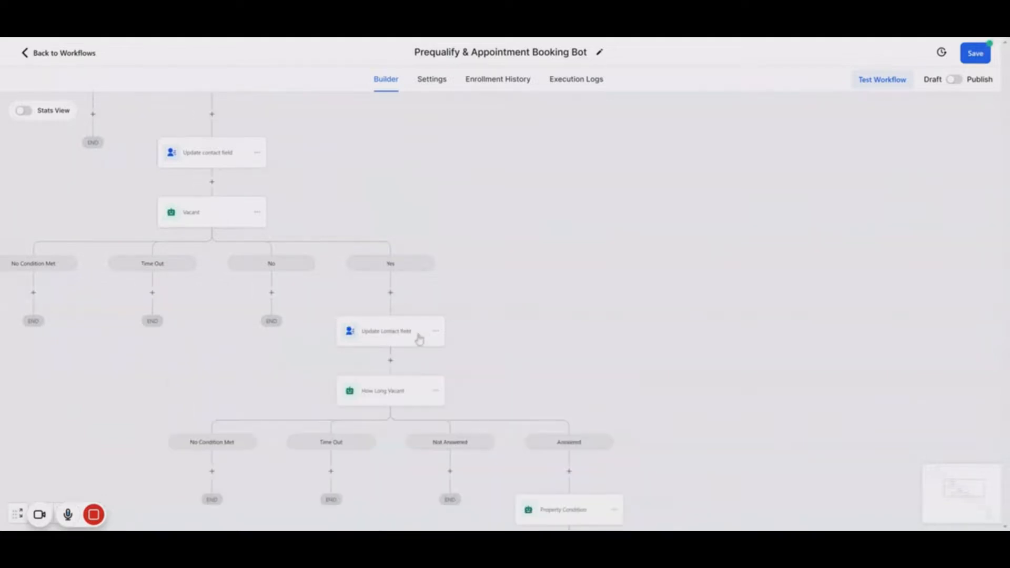
- Set the copied action above How Long Vacant to update the Vacant field to TRUE and save the action
left_click(418, 337)
left_click(764, 281)
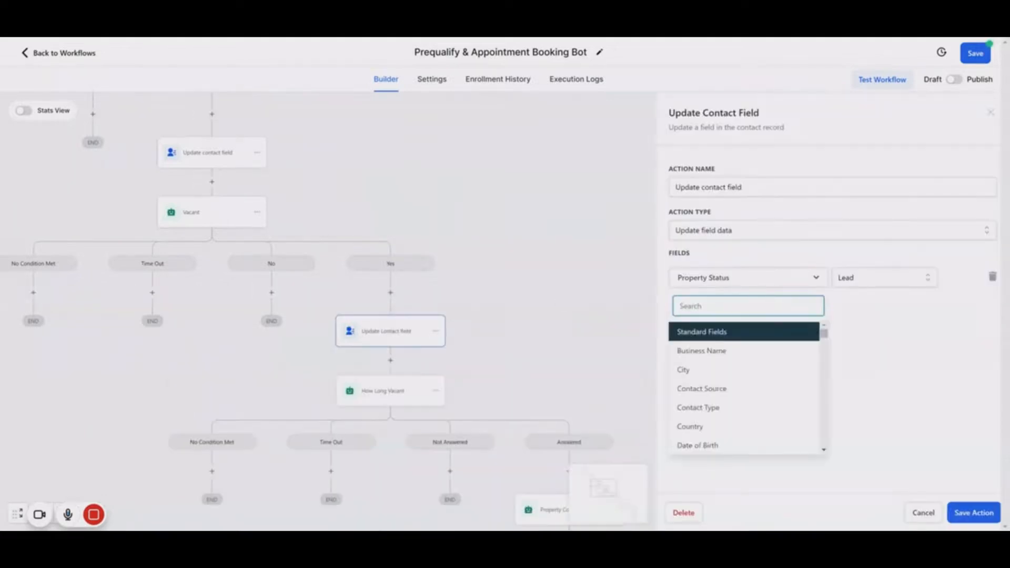
type("vacan")
left_click(728, 348)
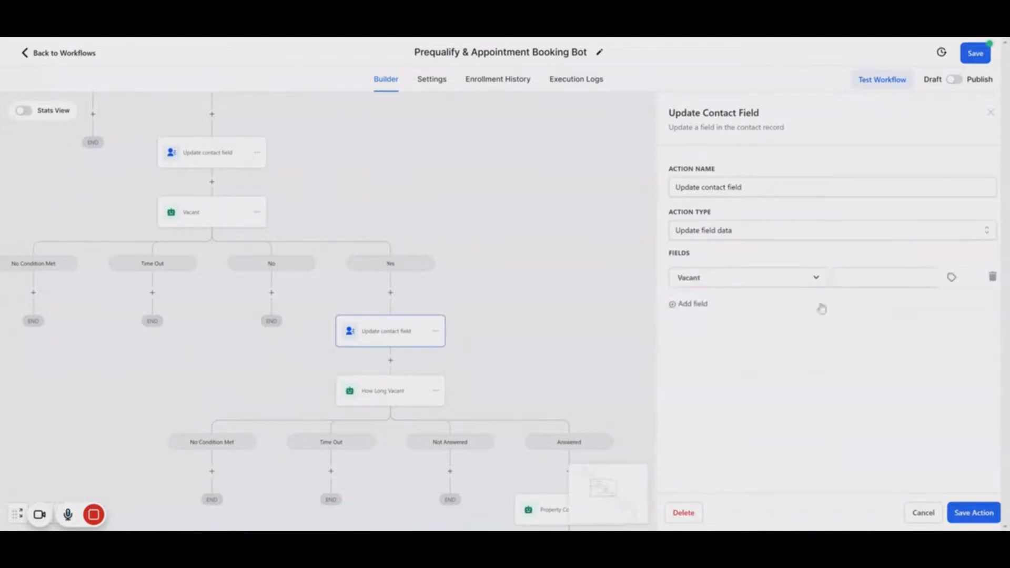
type("TRU")
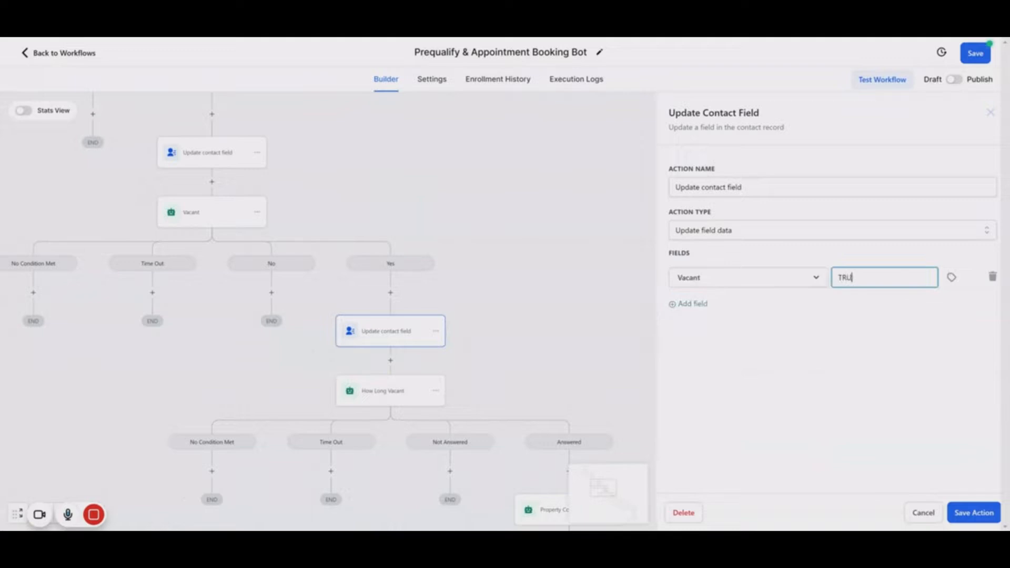
type("E")
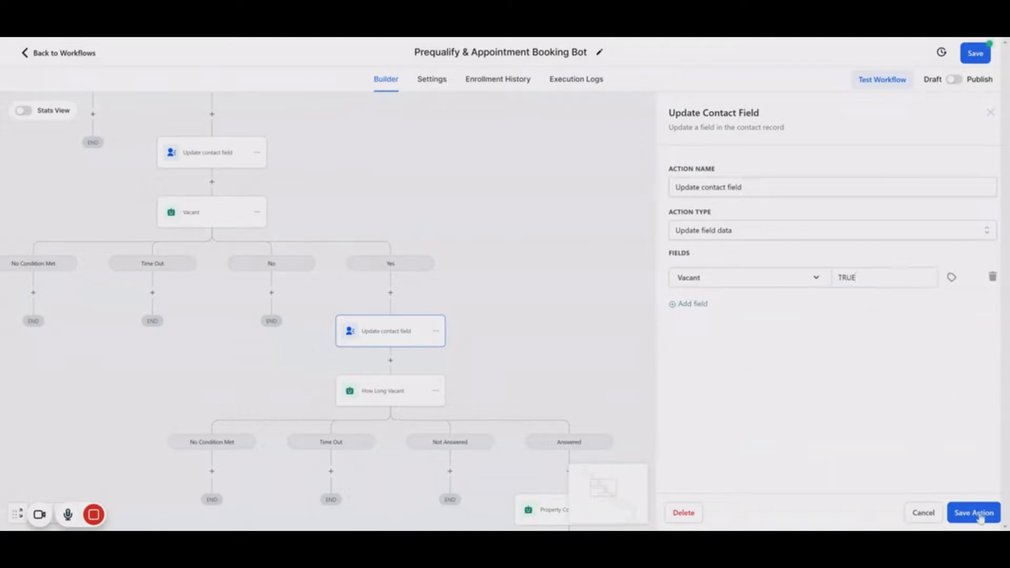
left_click(974, 513)
- Copy the Vacant field update action into the Answered branch of Property Condition, above 5 Year Updates
left_click_drag(750, 362, 554, 164)
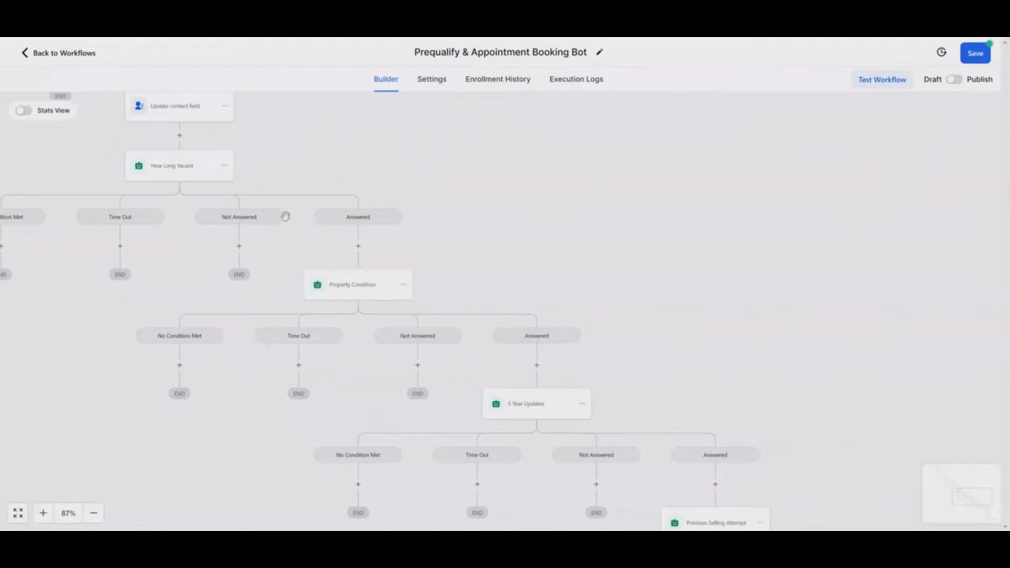
left_click(225, 106)
mouse_move(256, 143)
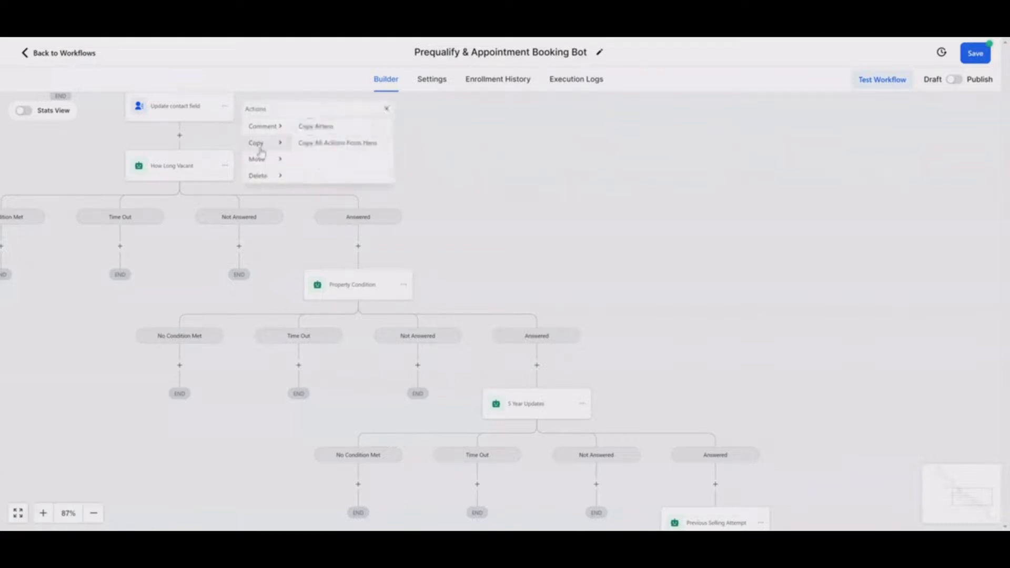
left_click(314, 127)
left_click(537, 365)
scroll(653, 289, "down", 1)
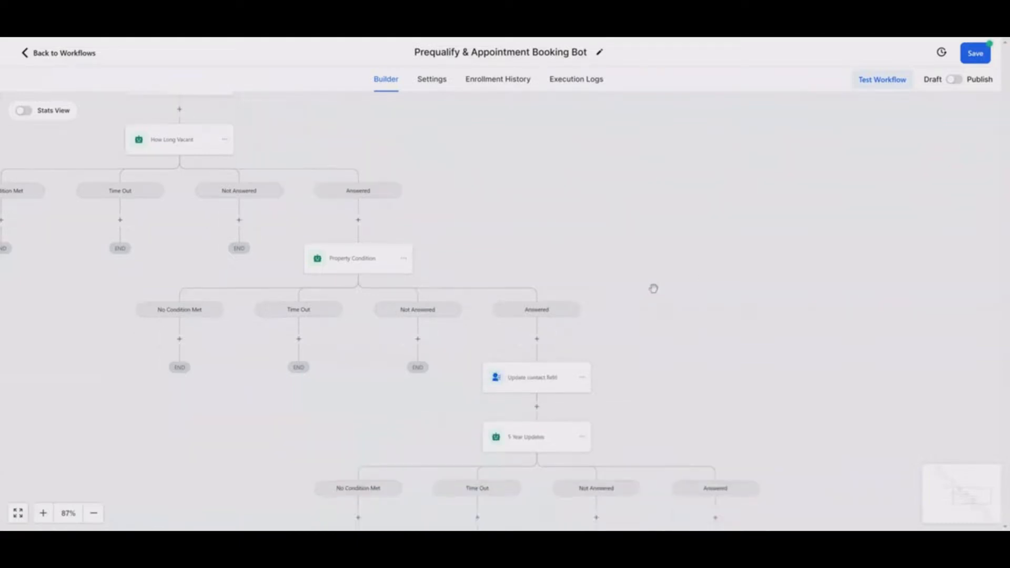
scroll(653, 289, "down", 1)
left_click(523, 303)
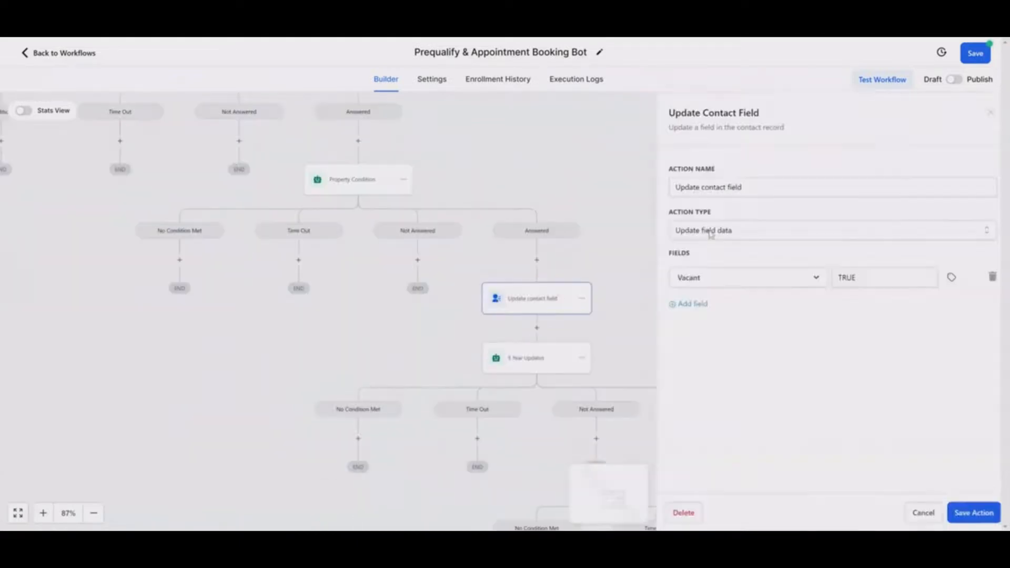
left_click(794, 280)
type("property")
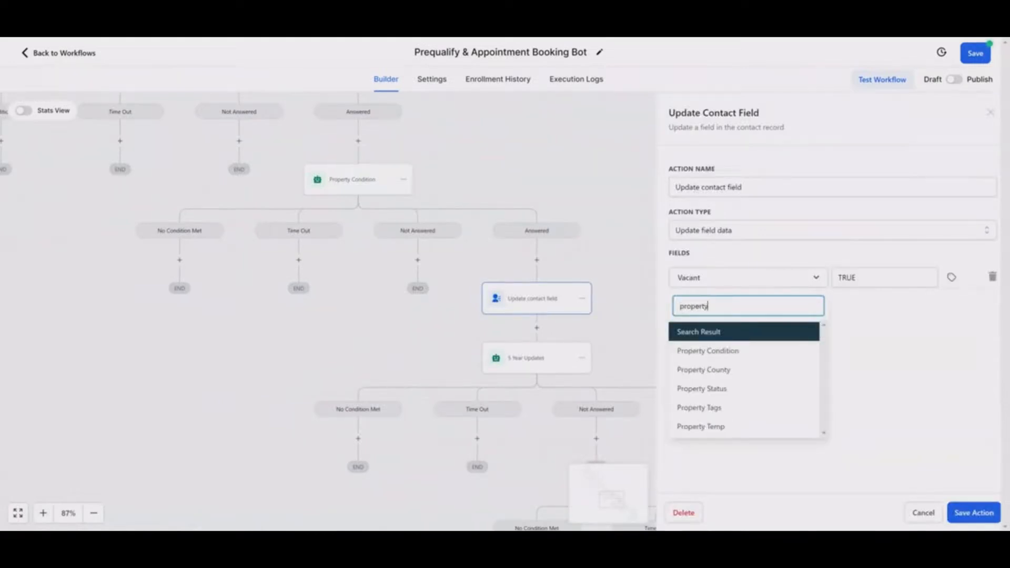
left_click(733, 351)
left_click(947, 278)
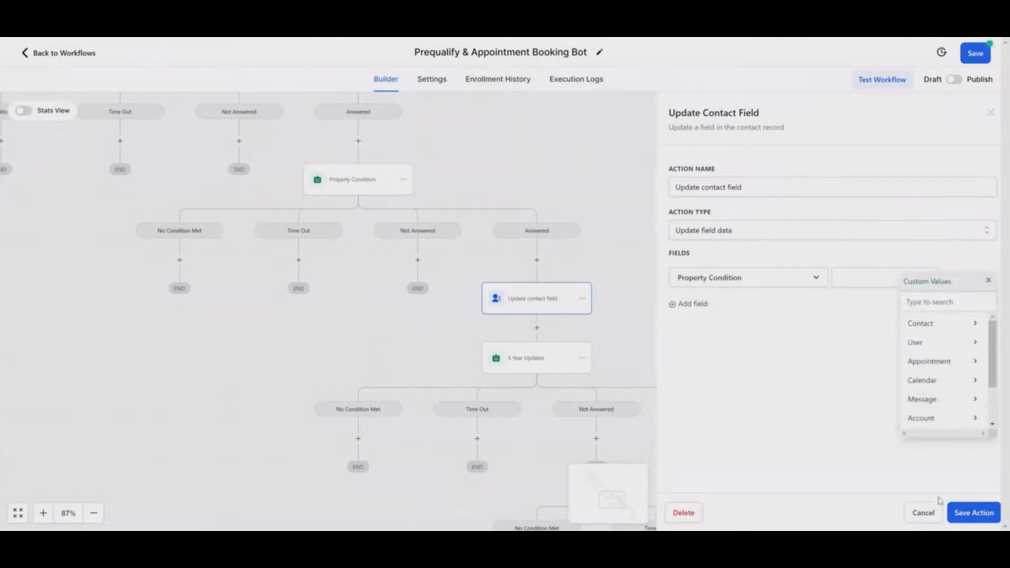
left_click(603, 355)
- Review the workflow's branches and contact field updates from Property Condition back up to Initial Contact
left_click_drag(416, 351, 488, 411)
left_click_drag(345, 274, 400, 363)
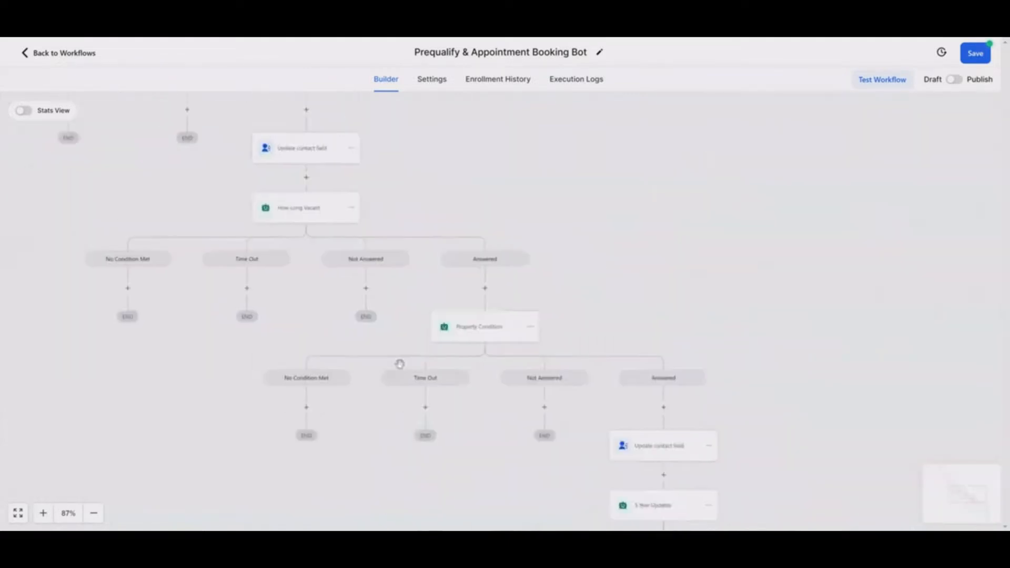
left_click_drag(297, 309, 456, 413)
left_click_drag(292, 255, 356, 356)
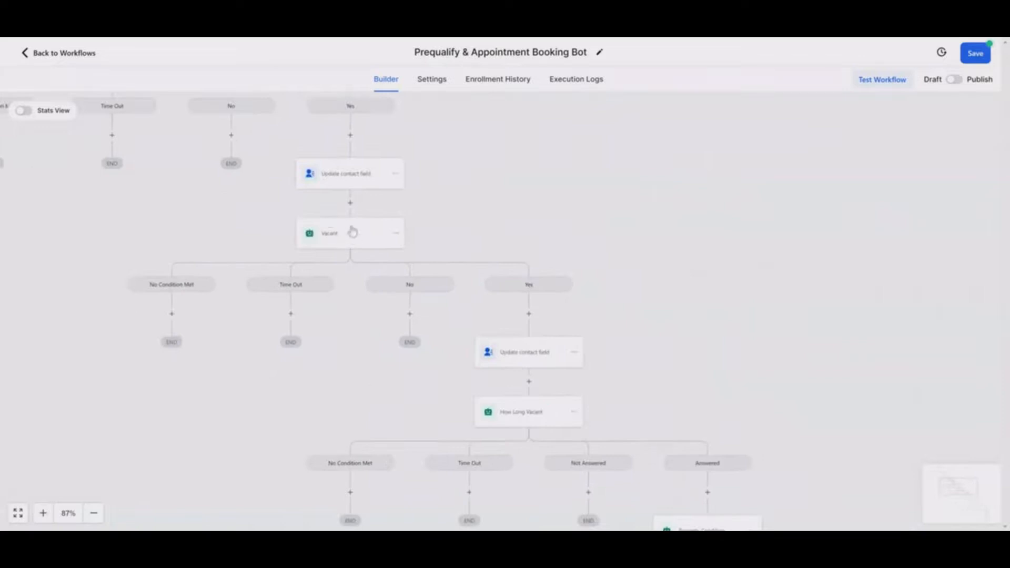
left_click_drag(255, 217, 317, 279)
left_click_drag(212, 212, 260, 374)
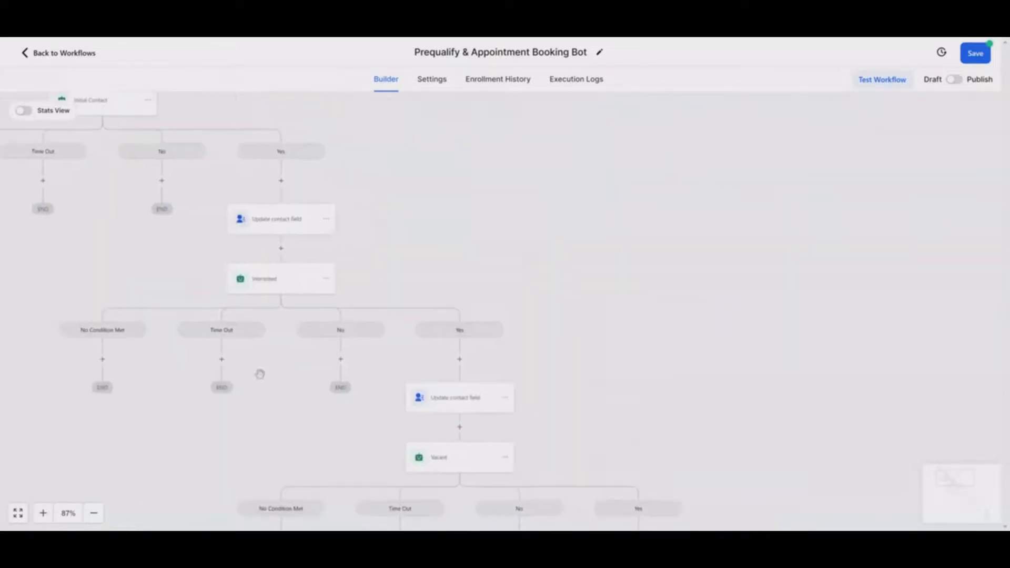
left_click_drag(563, 325, 373, 102)
left_click_drag(500, 316, 349, 185)
left_click_drag(532, 370, 415, 144)
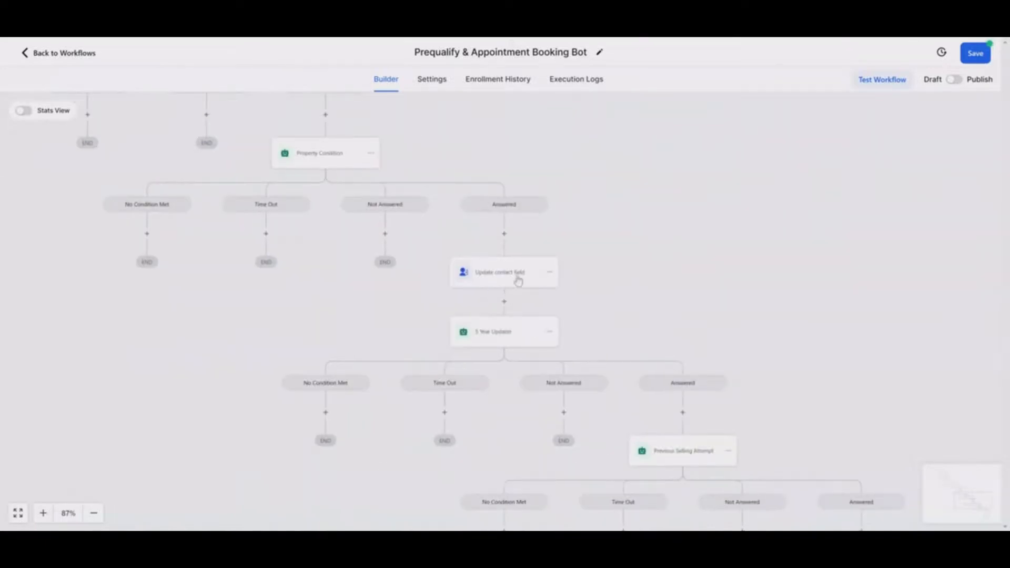
- Change the copied action above 5 Year Updates to update the Property Condition field
left_click(499, 282)
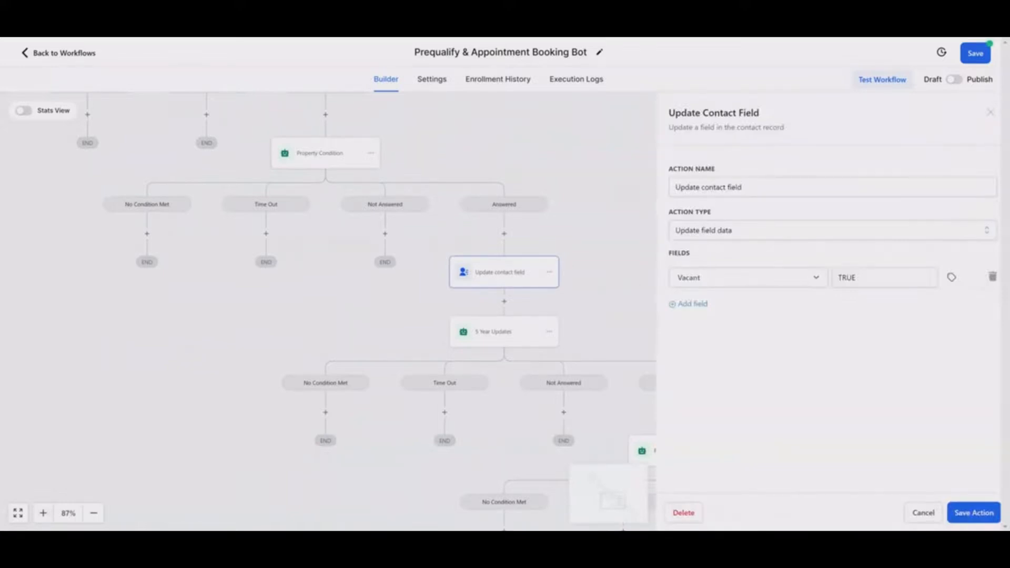
left_click(815, 279)
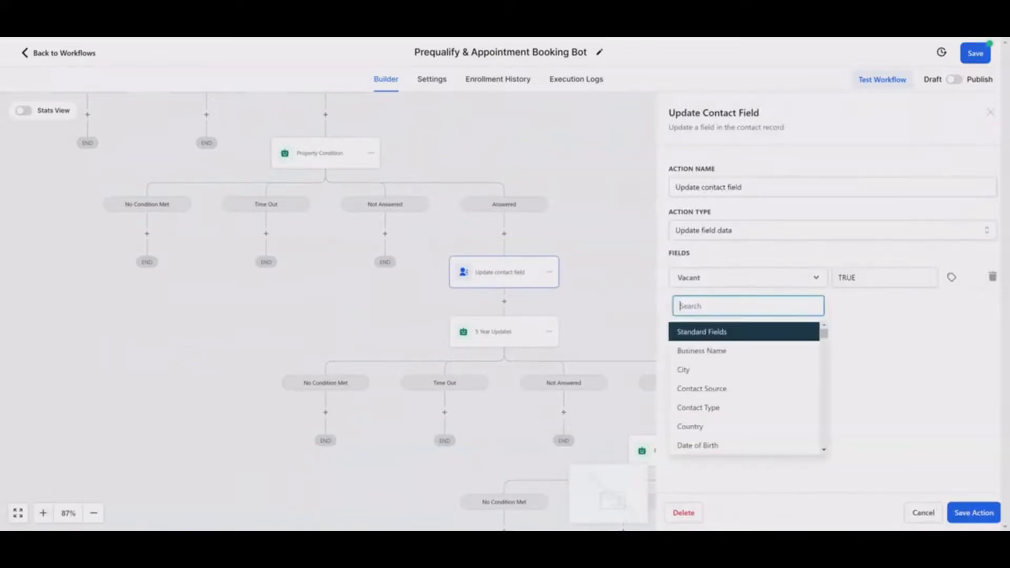
type("proeprty")
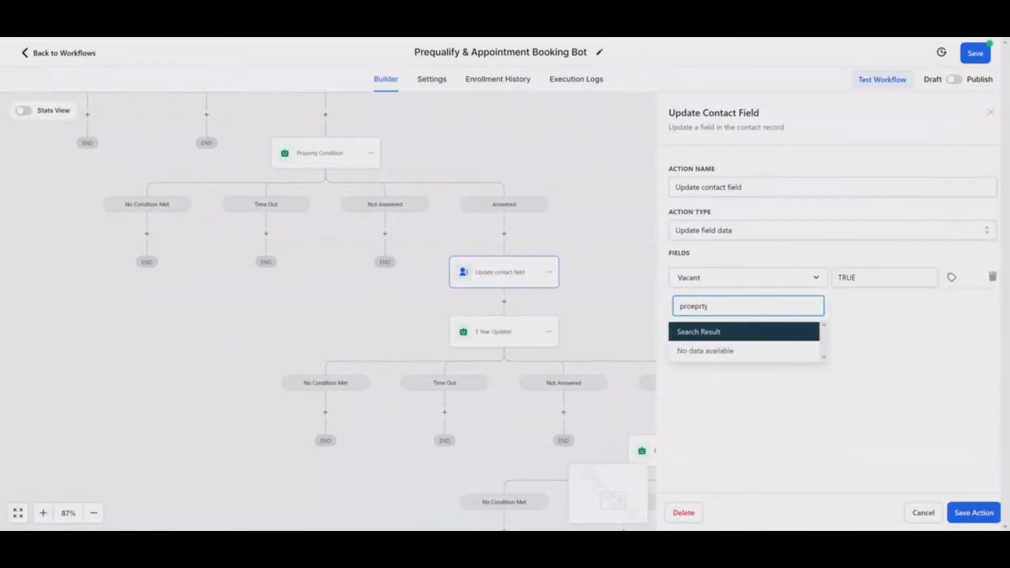
key("BackSpace")
key("BackSpace")
key("BackSpace")
key("BackSpace")
key("BackSpace")
type("p")
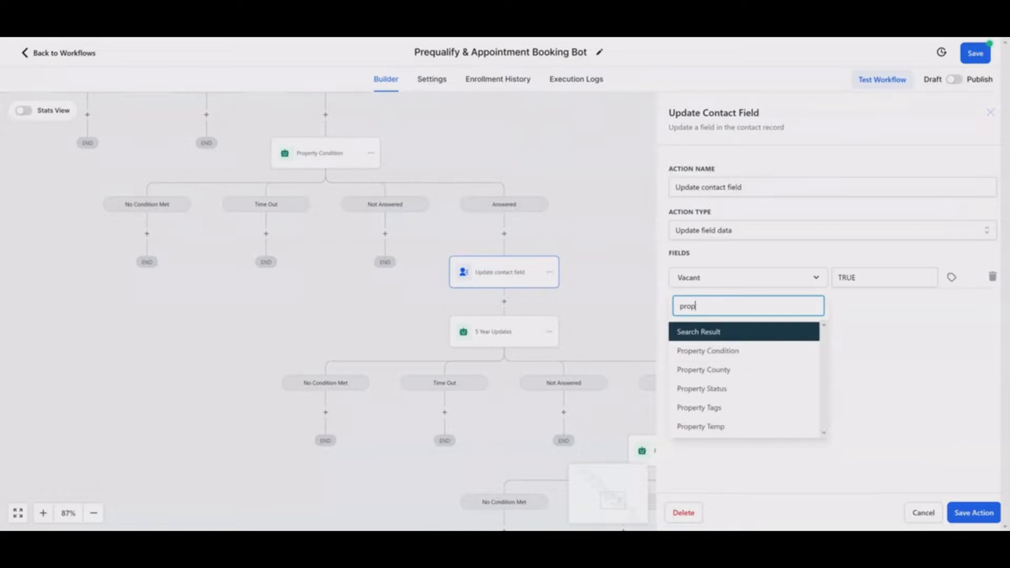
left_click(734, 351)
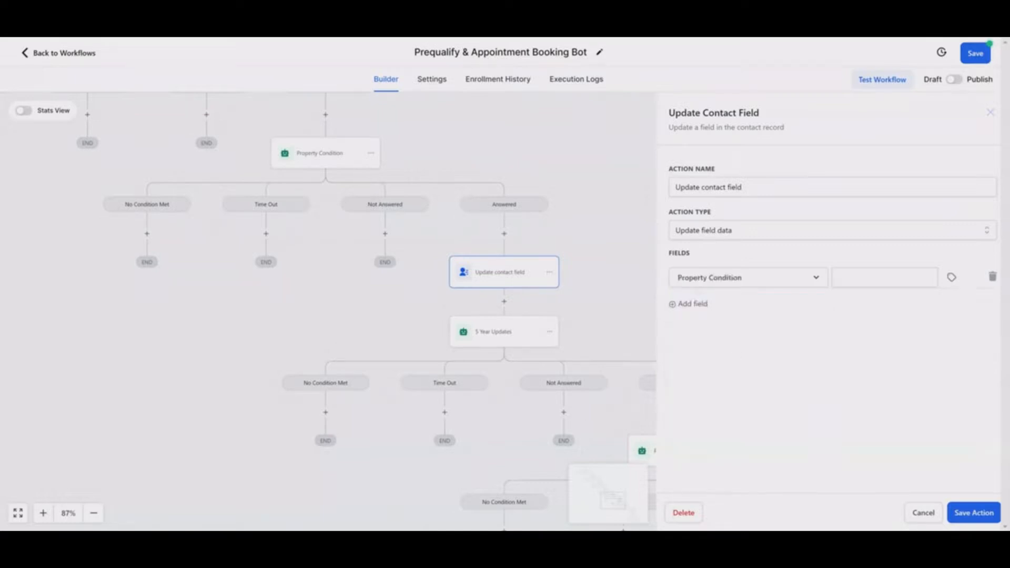
- Fill the Property Condition value with the Message Body custom value and save the action
left_click(836, 279)
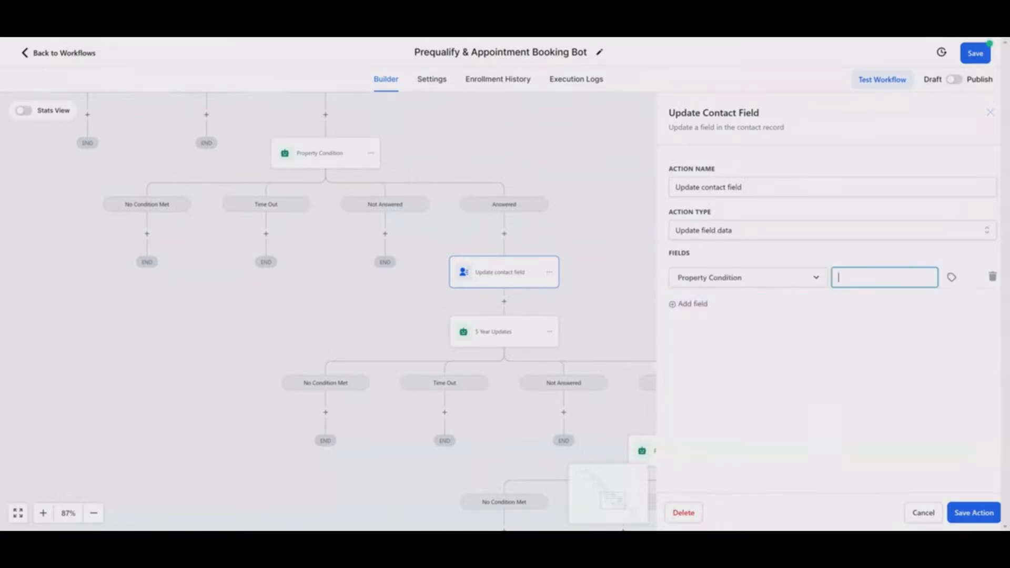
left_click(951, 279)
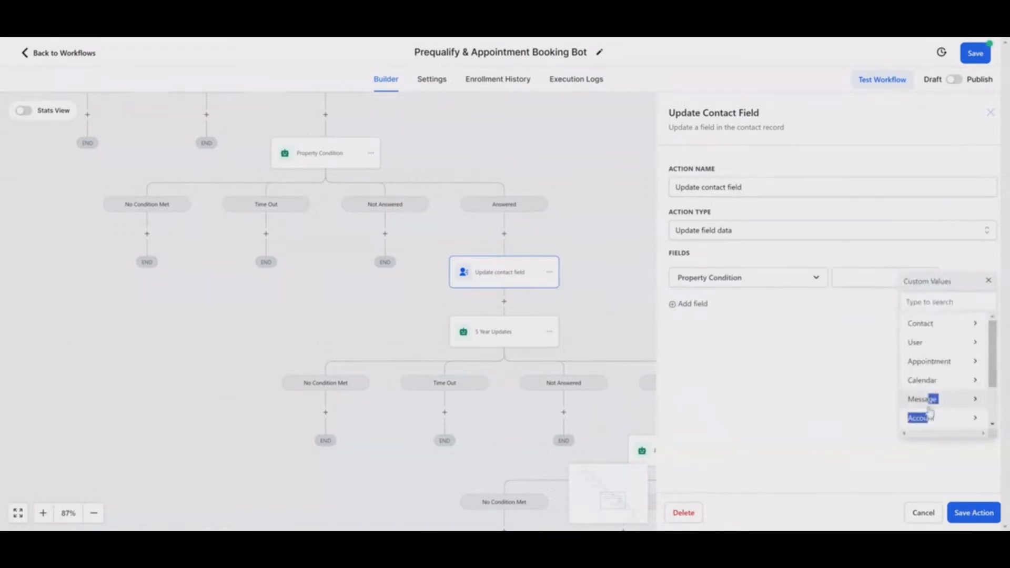
left_click(927, 400)
left_click(941, 324)
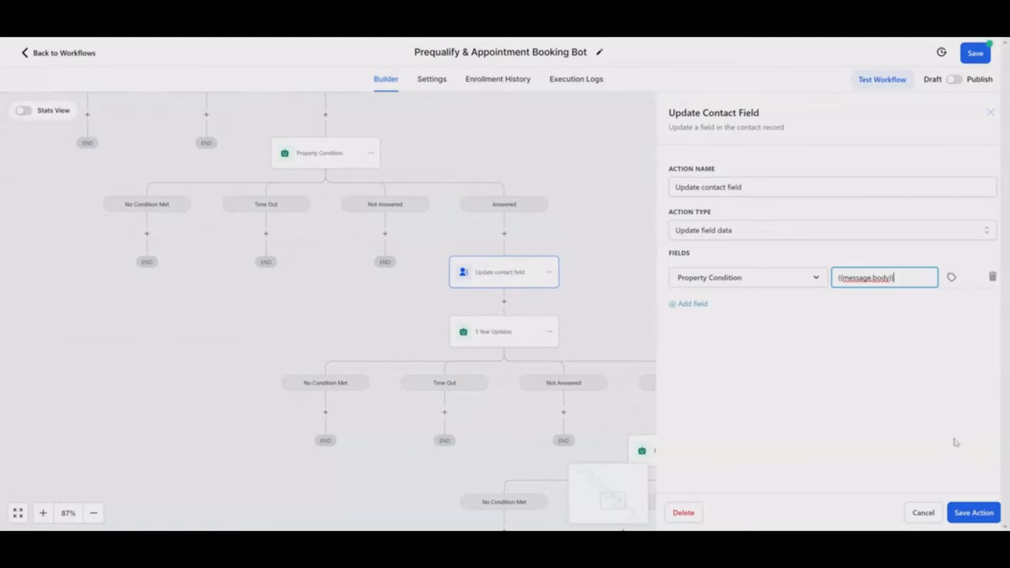
left_click(974, 513)
- Copy the Property Condition update action into the Answered branch of 5 Year Updates, above Previous Selling Attempt
left_click_drag(803, 365, 638, 154)
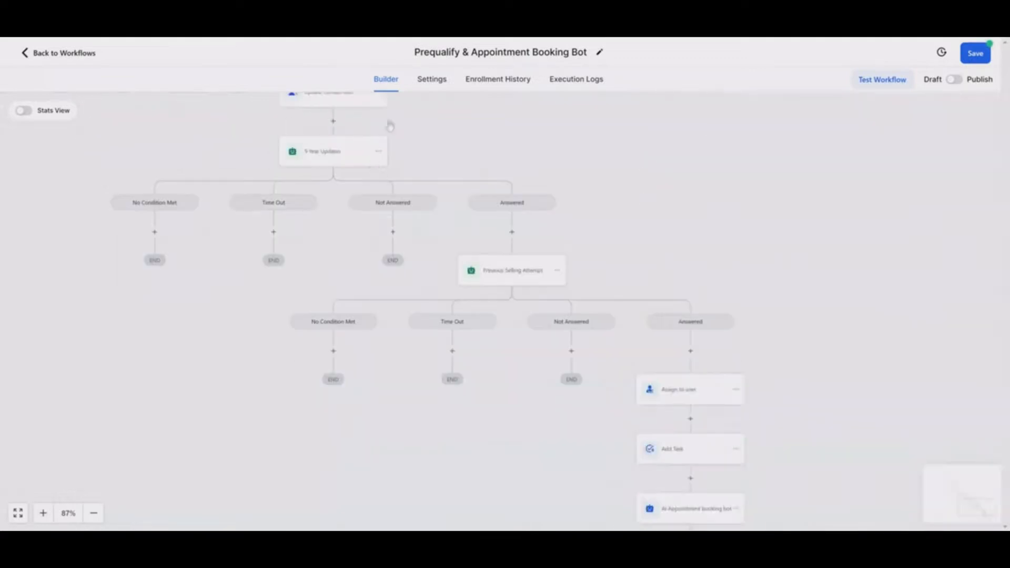
left_click_drag(415, 124, 392, 147)
left_click(356, 113)
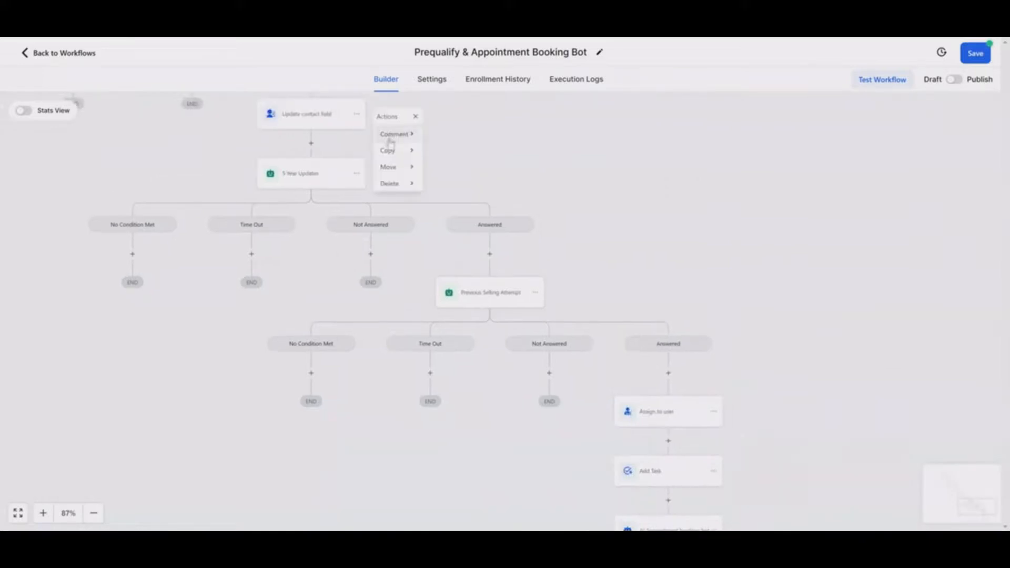
left_click(390, 139)
left_click(357, 115)
left_click(387, 150)
left_click(460, 138)
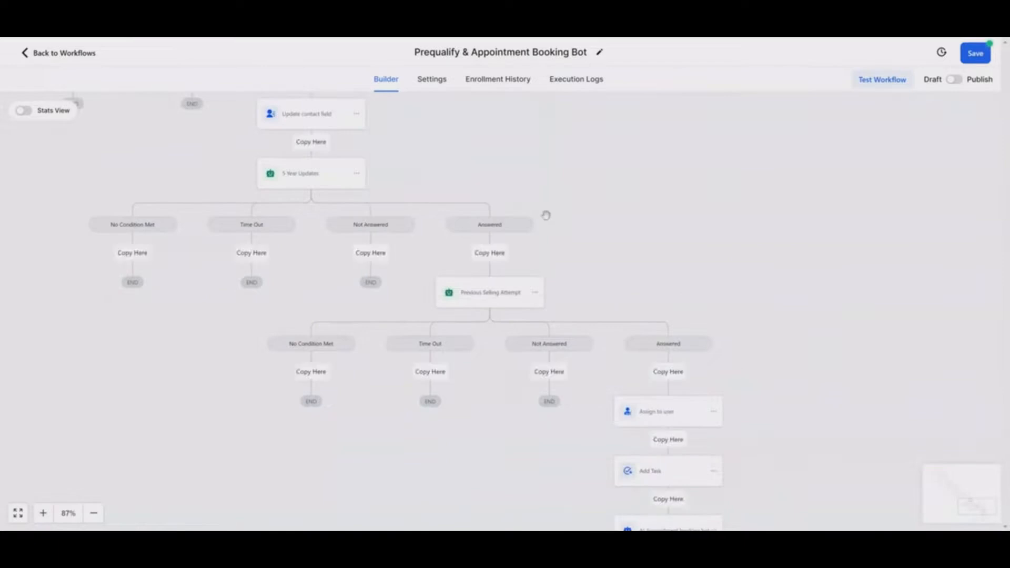
left_click(479, 254)
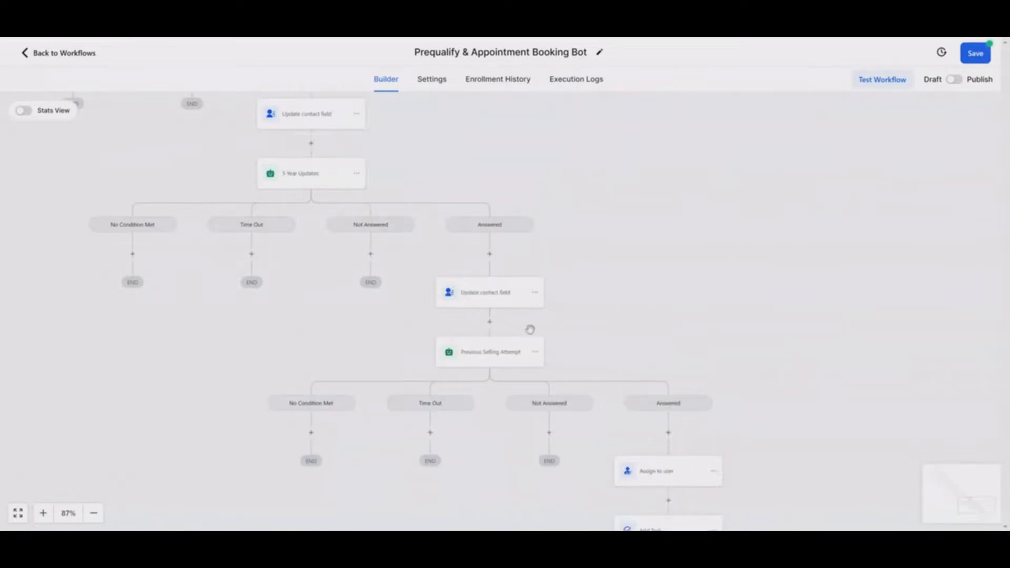
- Set the copied action above Previous Selling Attempt to update 5 Year Updates with the Message Body value and save the action
left_click(514, 300)
left_click(780, 277)
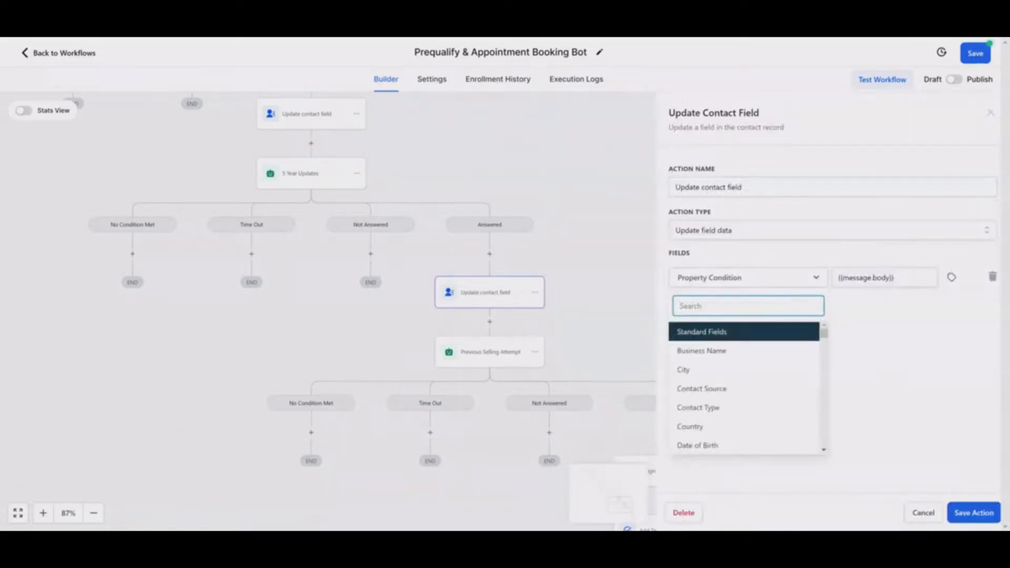
type("5")
left_click(729, 351)
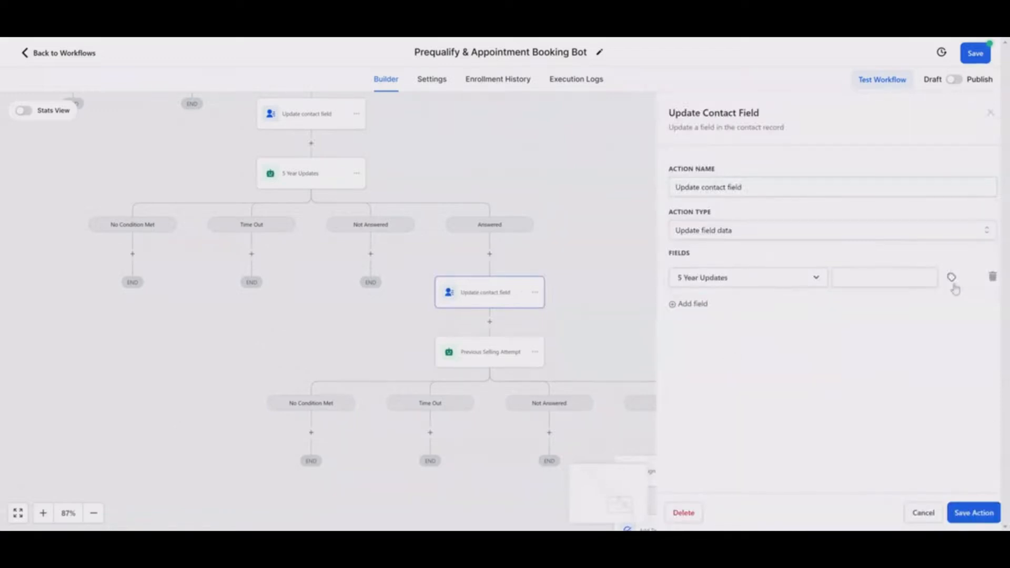
left_click(953, 279)
left_click(955, 400)
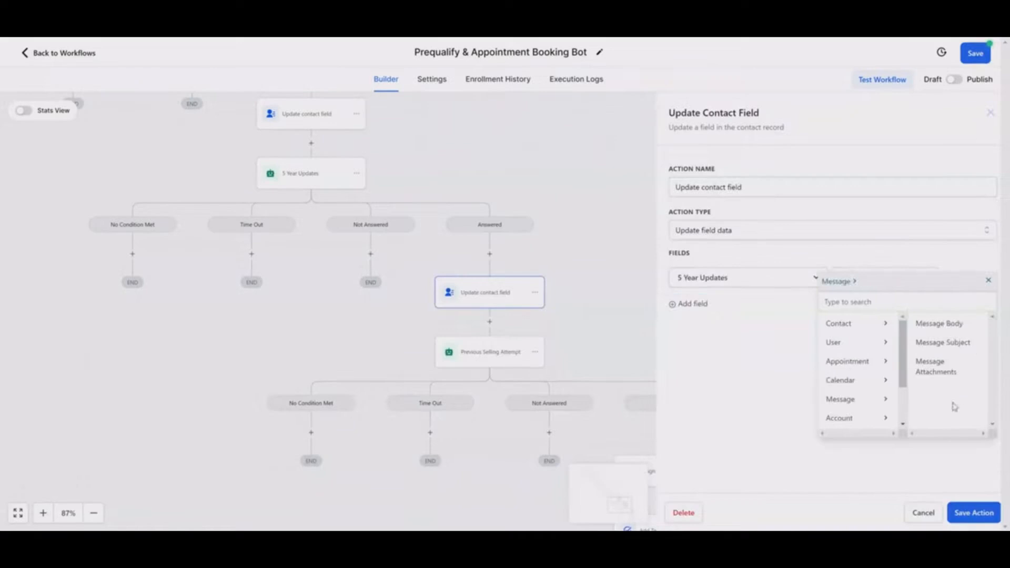
left_click(941, 325)
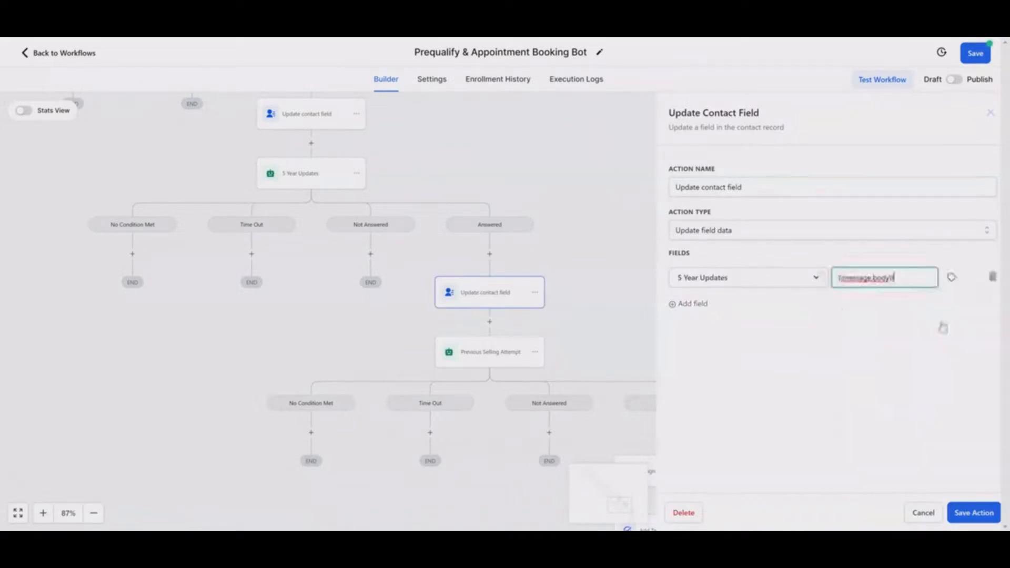
left_click(971, 512)
- Copy the 5 Year Updates field update action into the Answered branch of Previous Selling Attempt, above Assign to user
left_click_drag(827, 395, 663, 228)
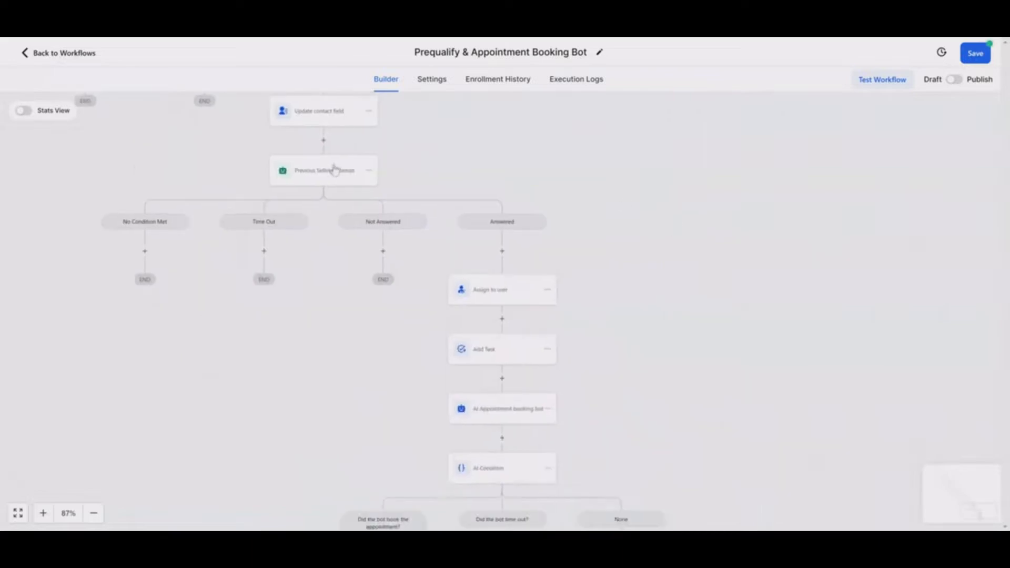
left_click(369, 171)
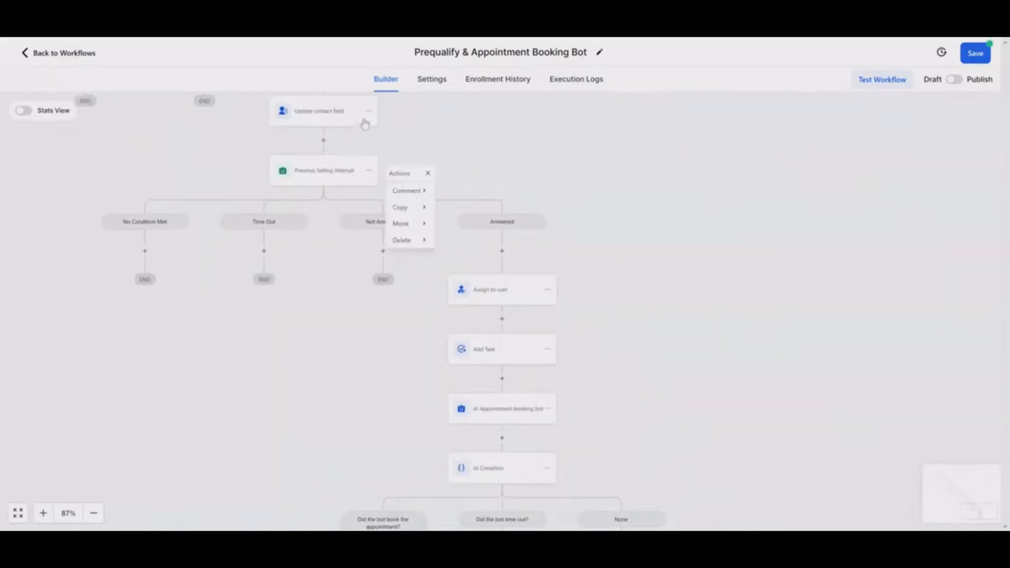
left_click(369, 111)
mouse_move(408, 149)
left_click(463, 131)
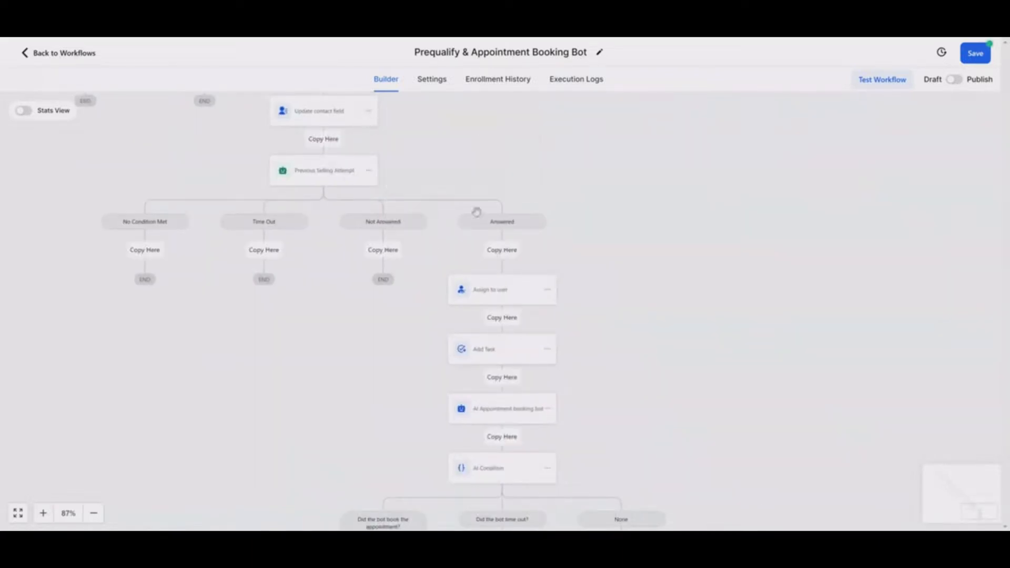
left_click(503, 252)
- Set the copied action above Assign to user to update Previous Selling Attempt with the Message Body value, and save the action and workflow
left_click(506, 293)
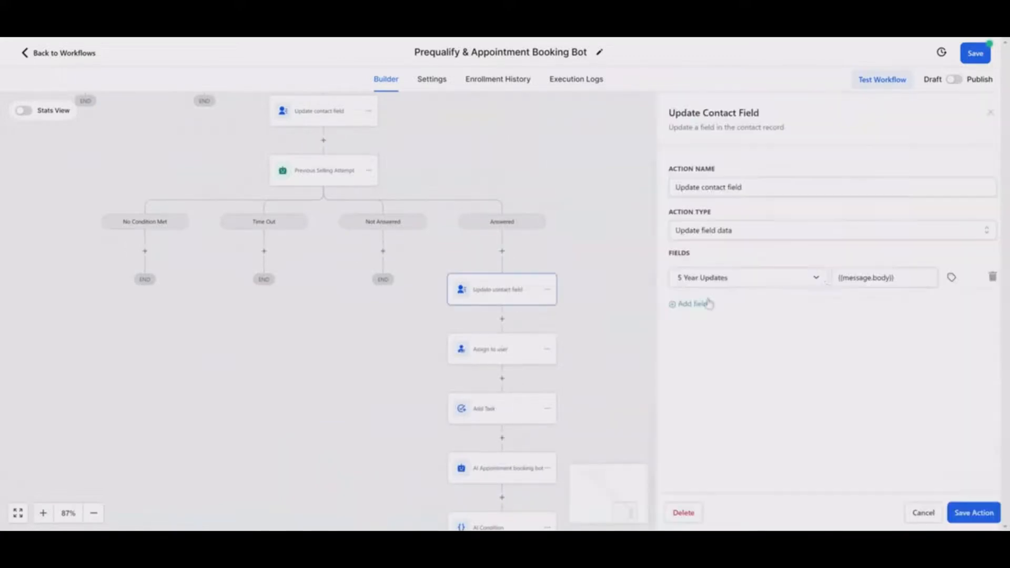
left_click(788, 279)
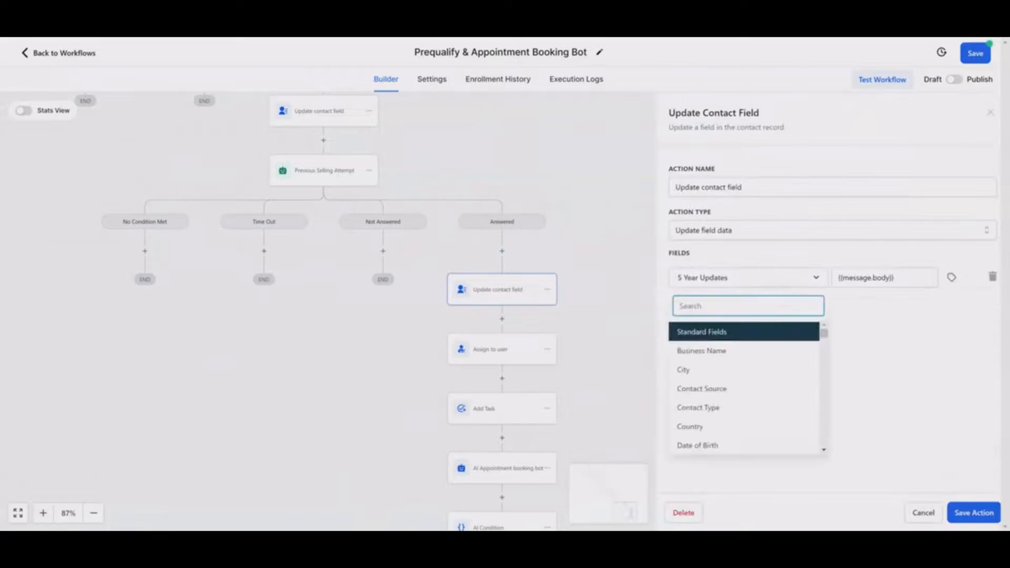
type("prev")
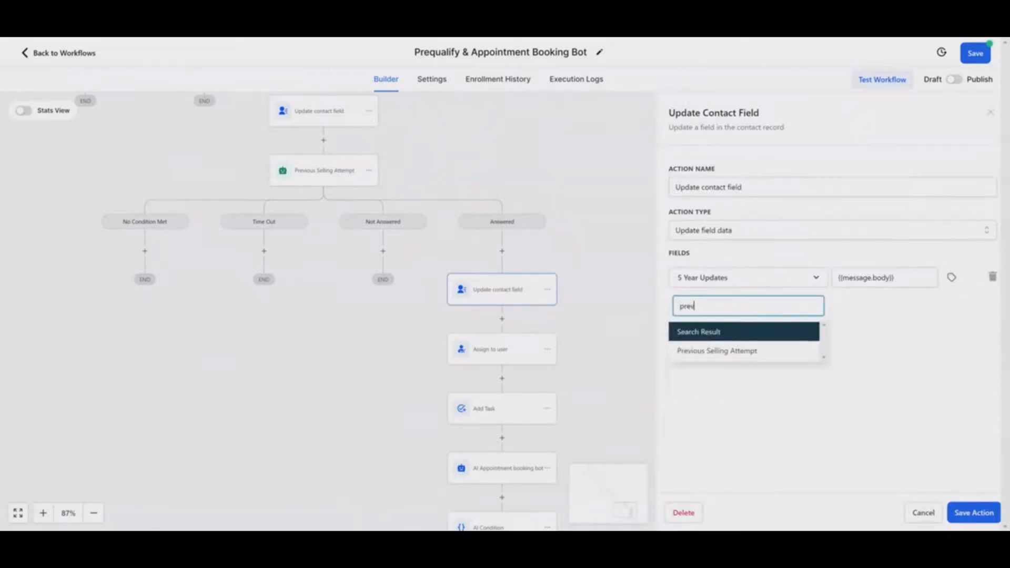
left_click(749, 351)
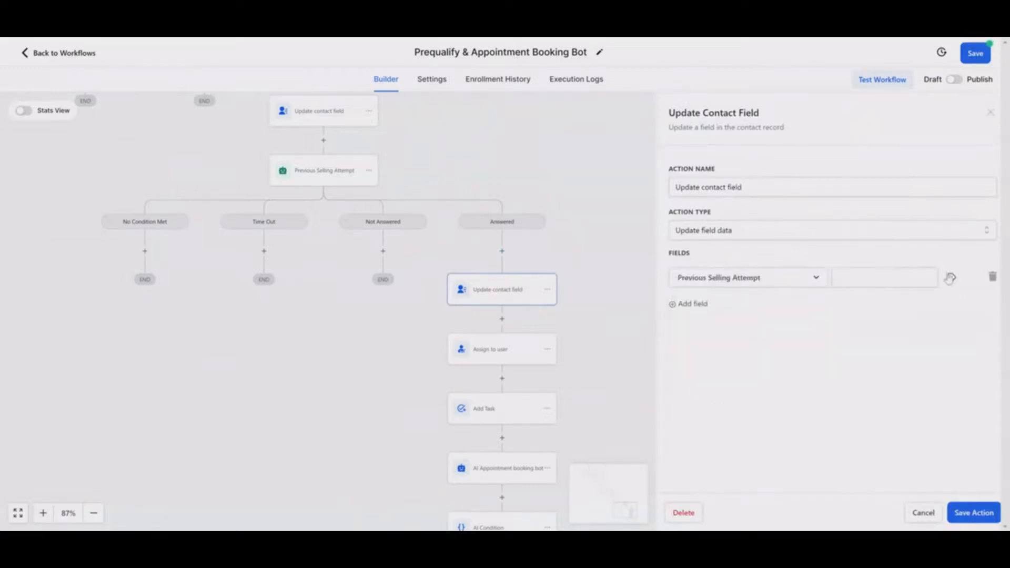
left_click(951, 278)
left_click(946, 399)
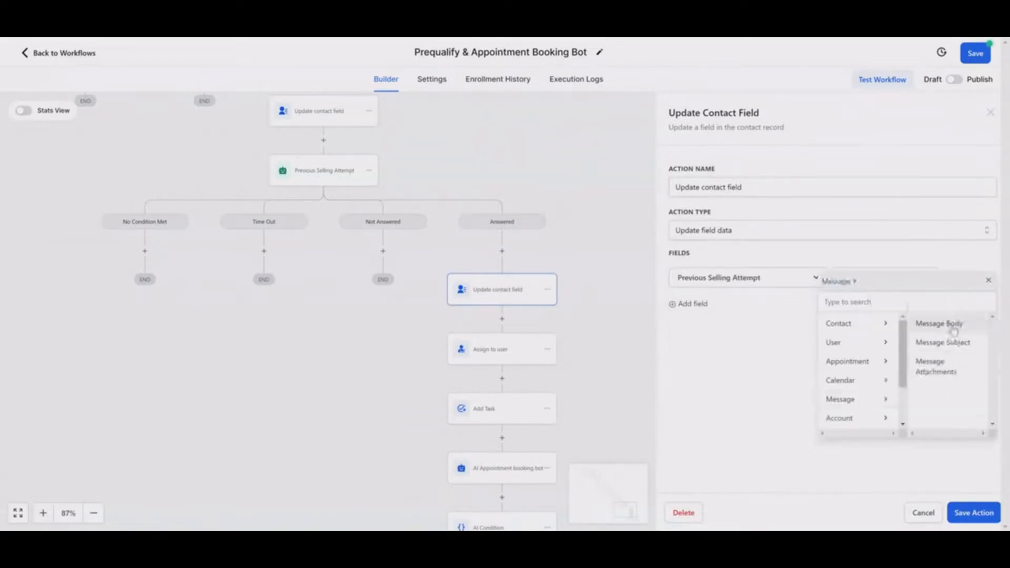
left_click(939, 324)
left_click(974, 512)
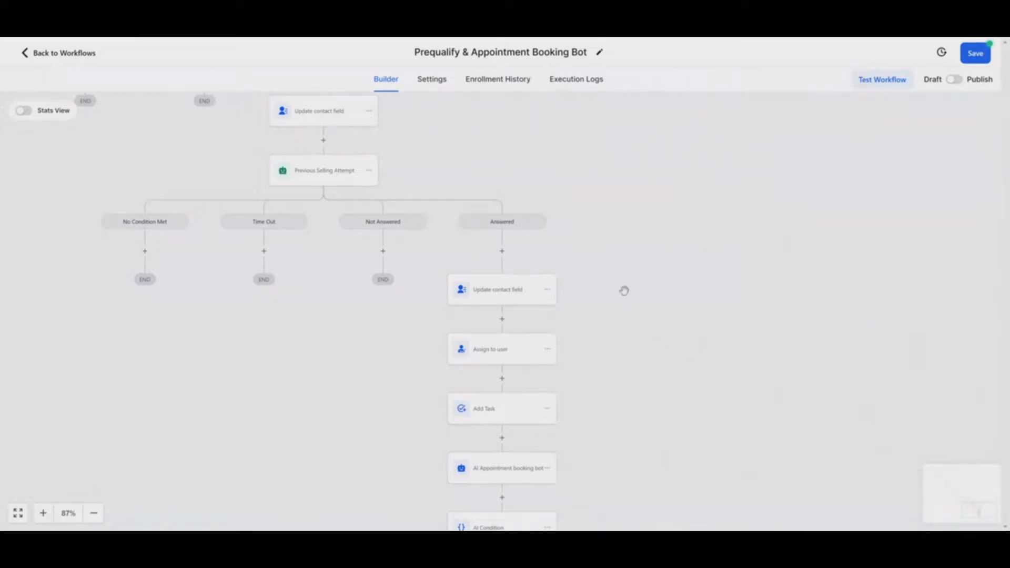
left_click_drag(624, 291, 650, 332)
left_click(983, 46)
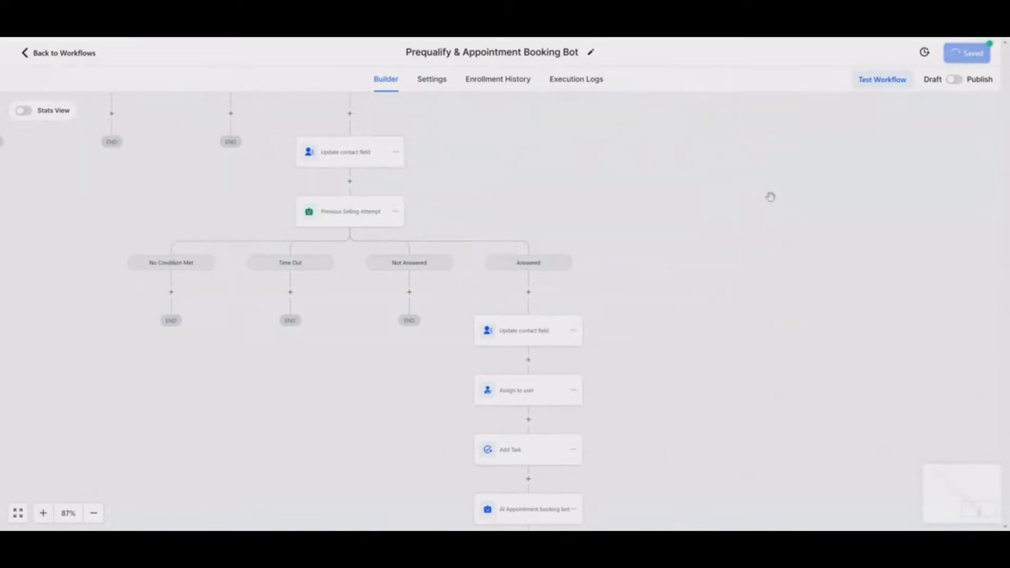
- Review the workflow from Previous Selling Attempt back up to Initial Contact, including the Initial Contact bot's question and branch conditions
left_click_drag(619, 299, 752, 369)
left_click_drag(409, 130, 710, 309)
left_click_drag(491, 128, 767, 357)
left_click_drag(616, 241, 778, 342)
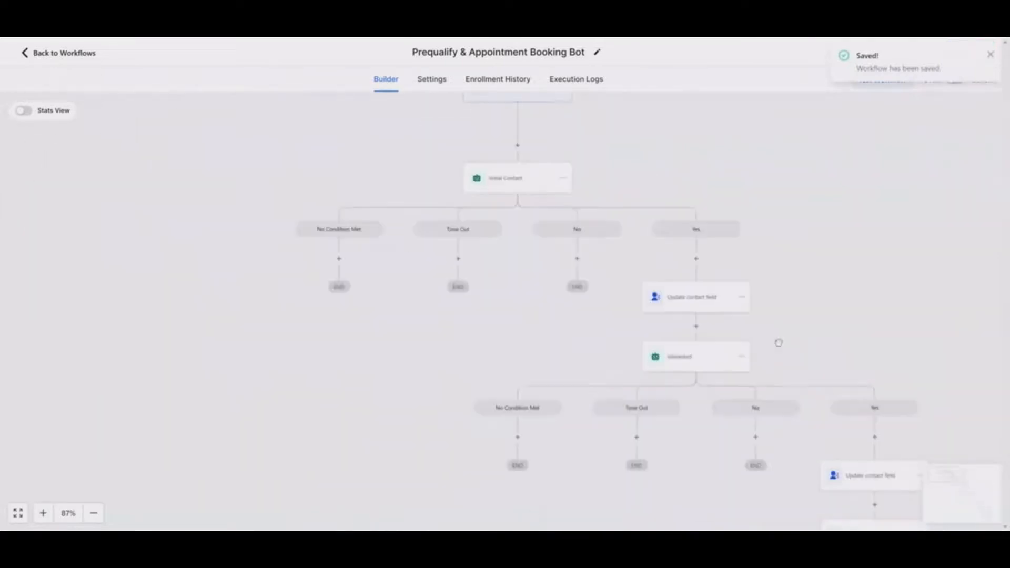
left_click_drag(729, 176, 588, 234)
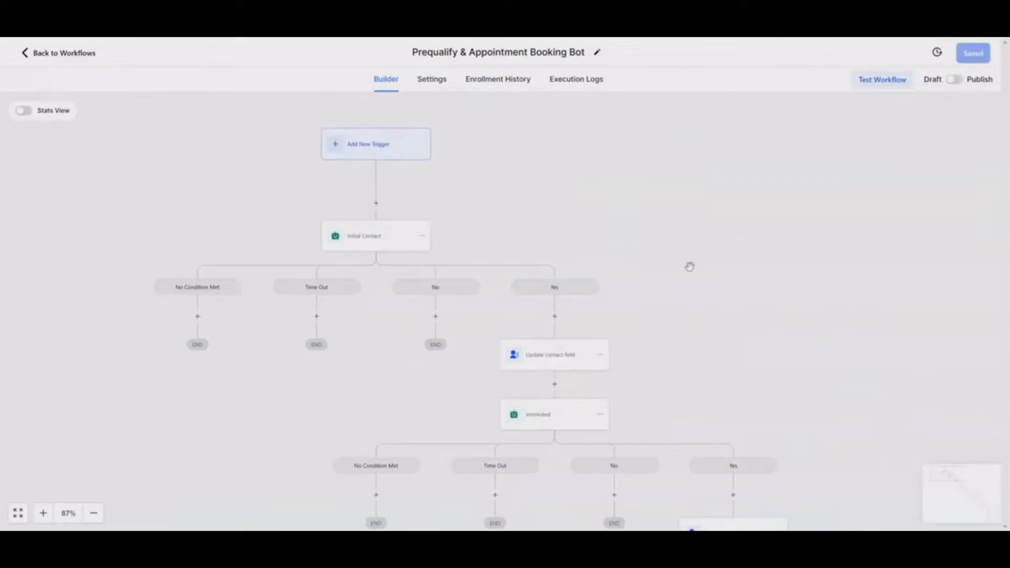
left_click_drag(690, 267, 584, 268)
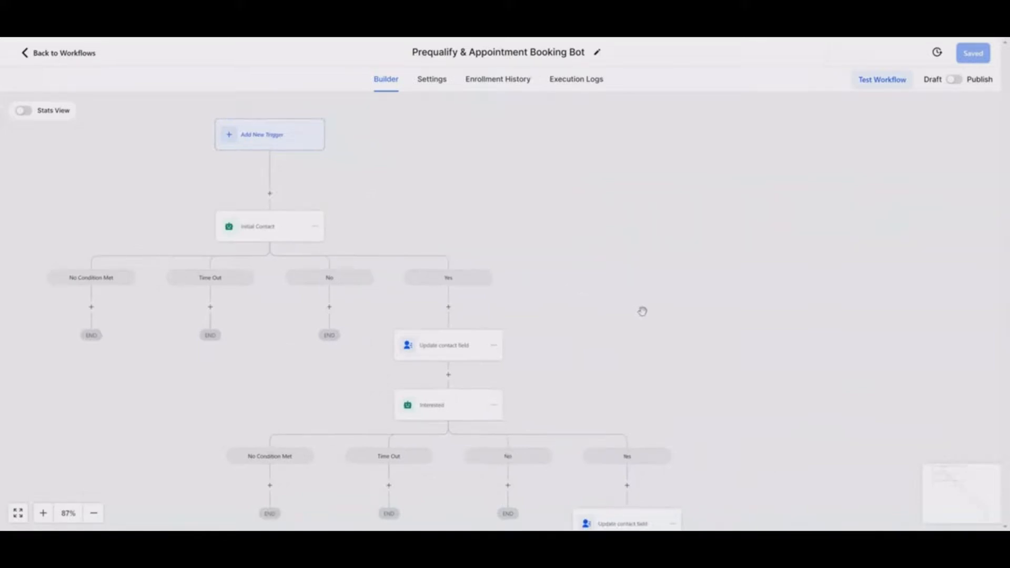
scroll(611, 308, "down", 5)
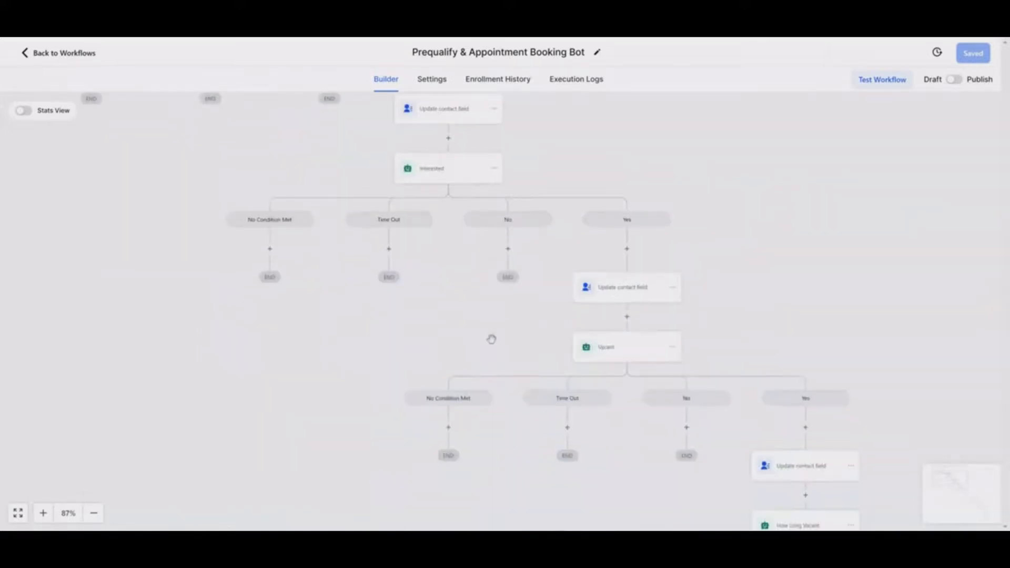
scroll(492, 338, "up", 1)
scroll(487, 342, "up", 4)
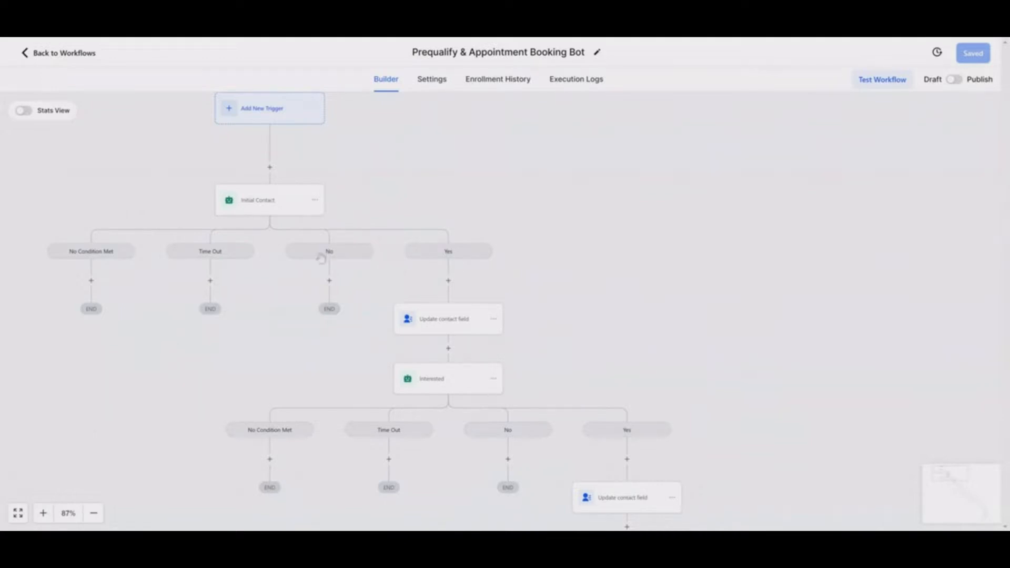
left_click(272, 206)
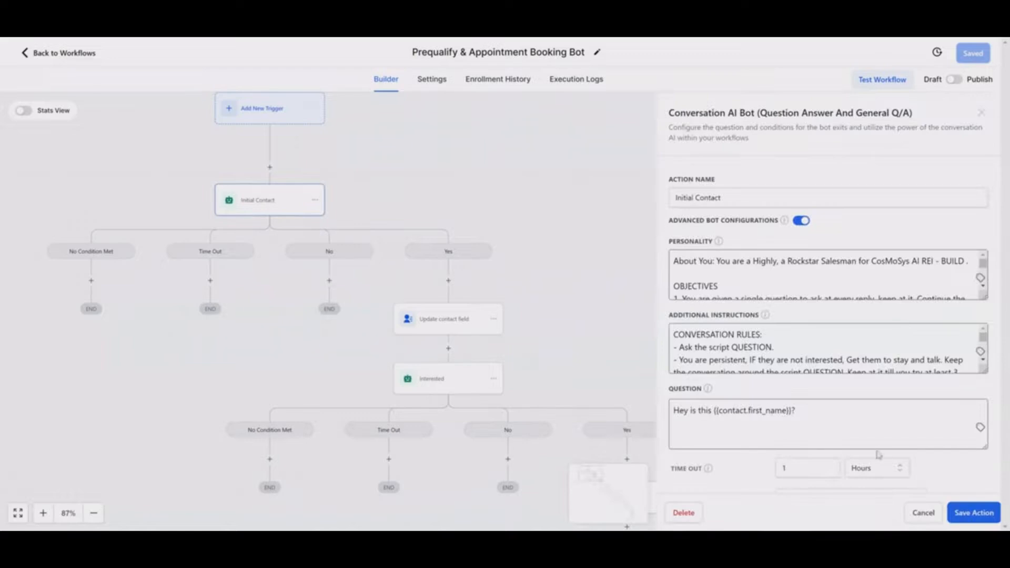
scroll(879, 455, "down", 8)
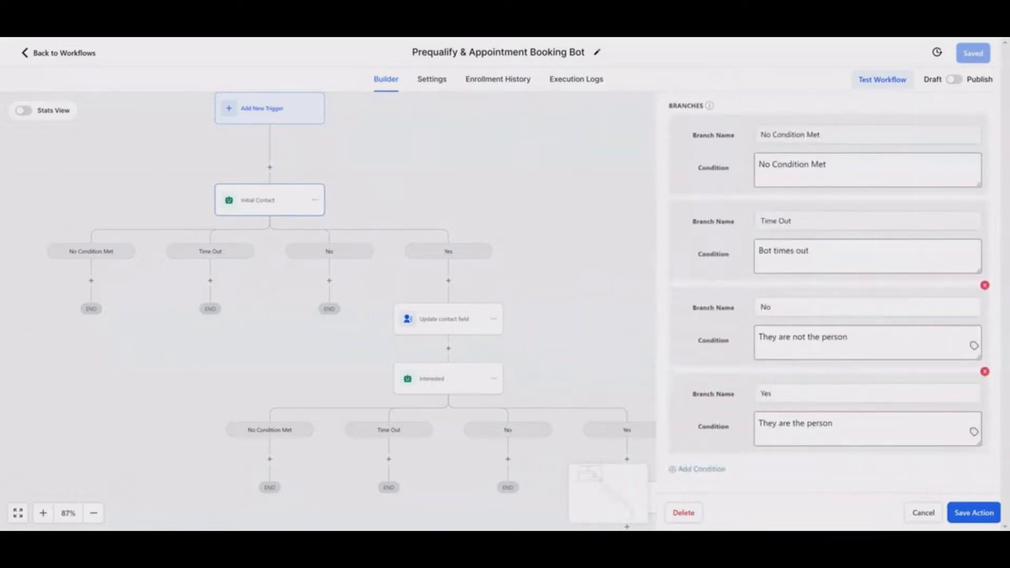
left_click(930, 516)
- Copy the contact field update action above Interested into the No branch of Initial Contact
left_click(494, 319)
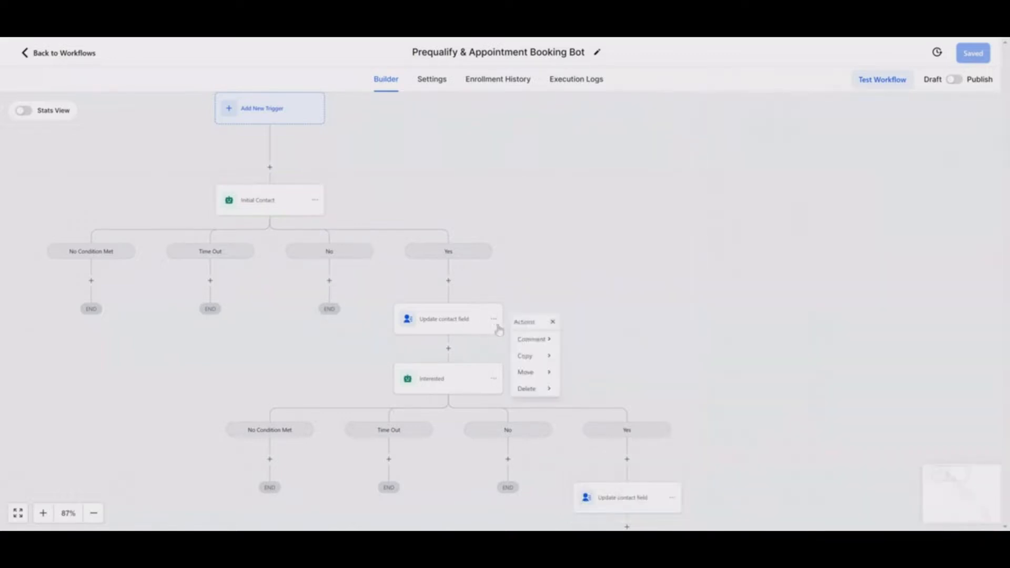
mouse_move(542, 357)
left_click(578, 342)
left_click(321, 279)
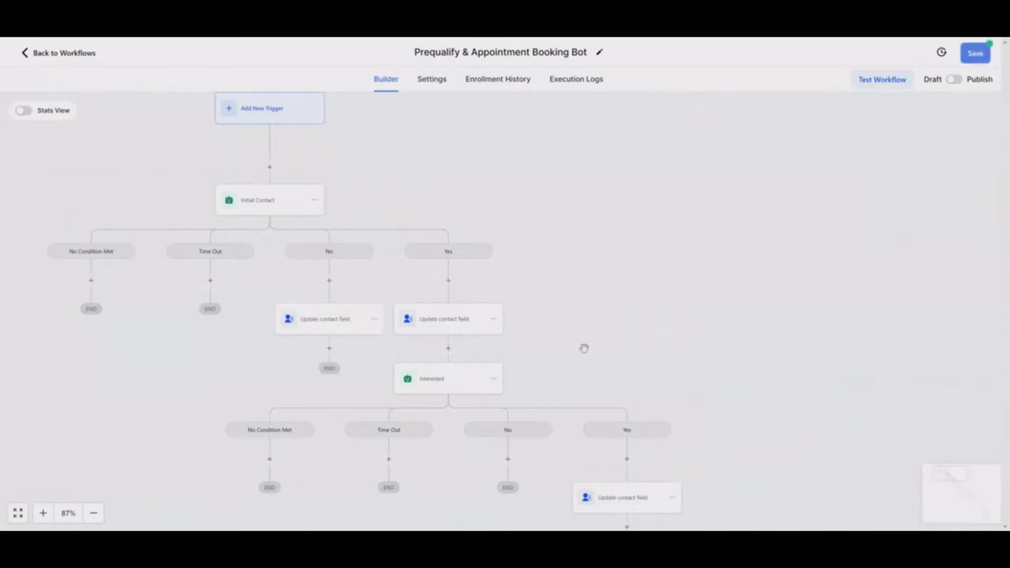
- Set the copied action in the No branch of Initial Contact to update Primary Phone Status to WRONG, and save the action and workflow
left_click(357, 320)
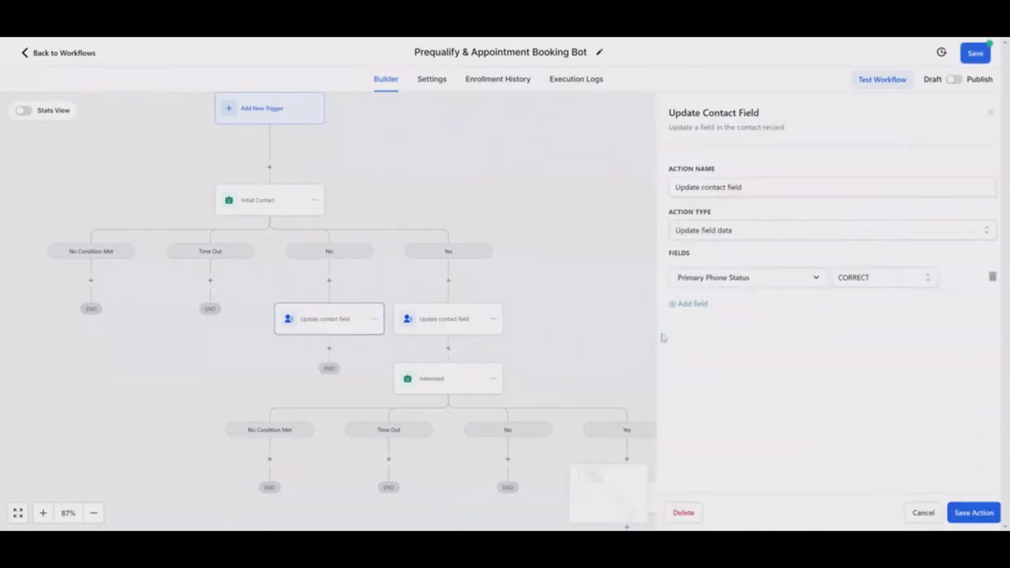
left_click(813, 279)
left_click(868, 278)
left_click(853, 343)
left_click(961, 516)
left_click(975, 54)
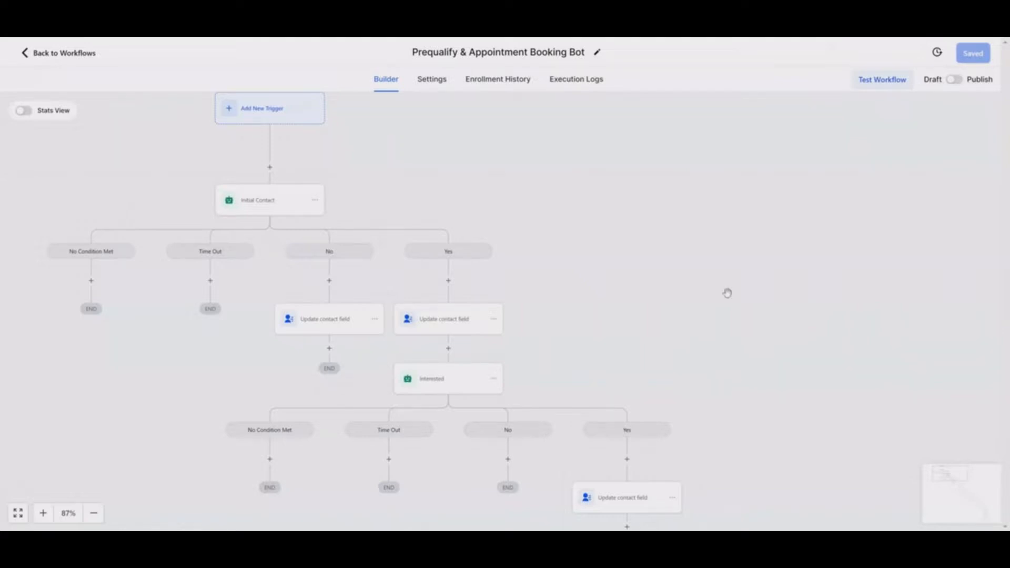
left_click_drag(629, 331, 595, 299)
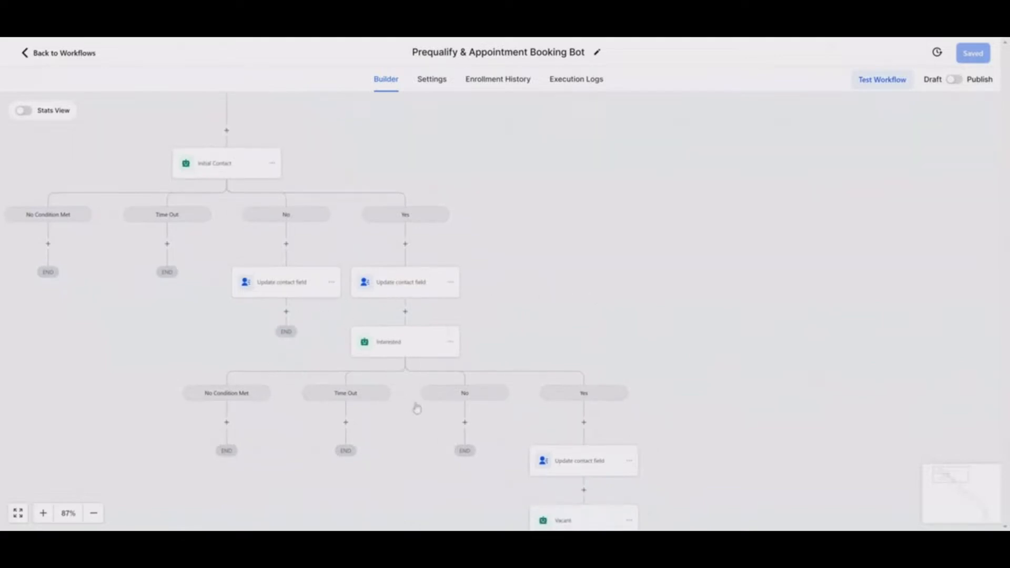
left_click(303, 281)
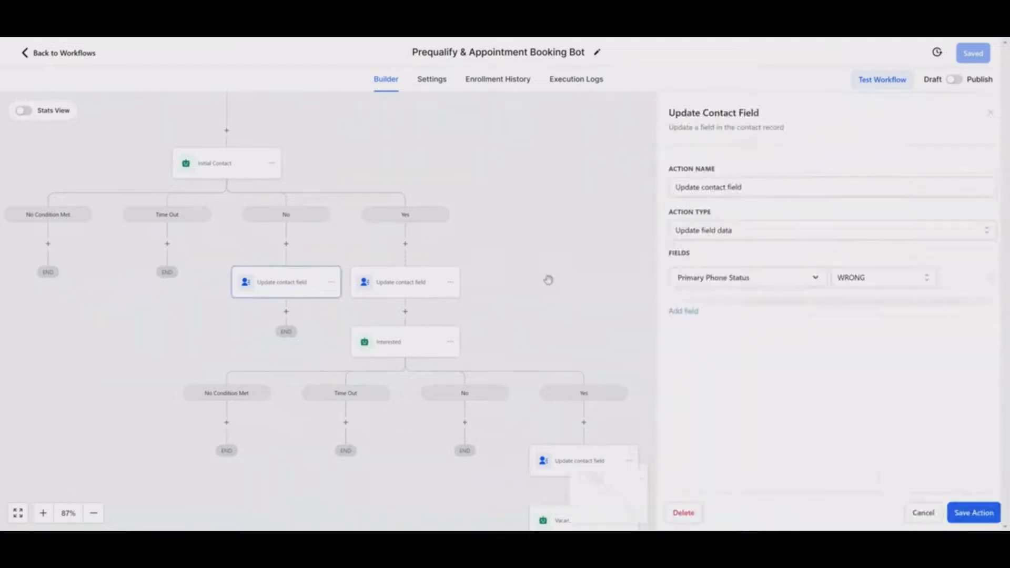
left_click_drag(701, 188, 742, 187)
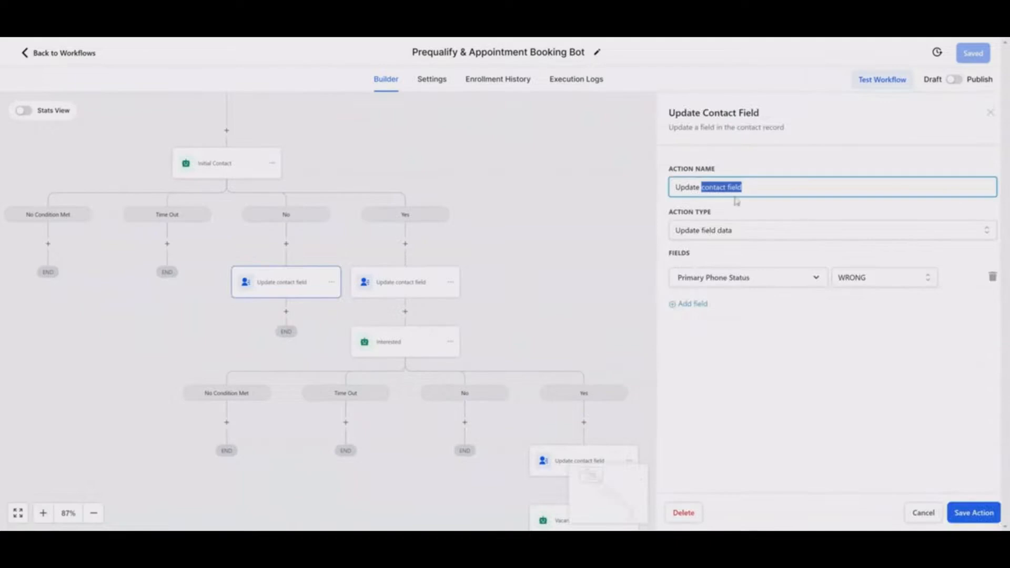
left_click(926, 517)
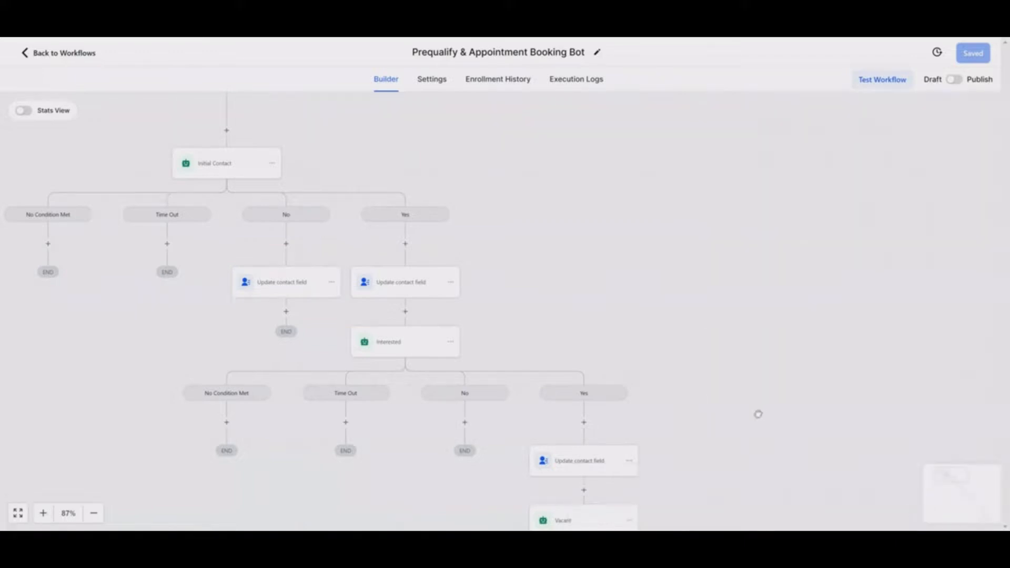
- Copy the contact field update from the No branch of Initial Contact into the No branch of Interested
left_click_drag(759, 414, 727, 342)
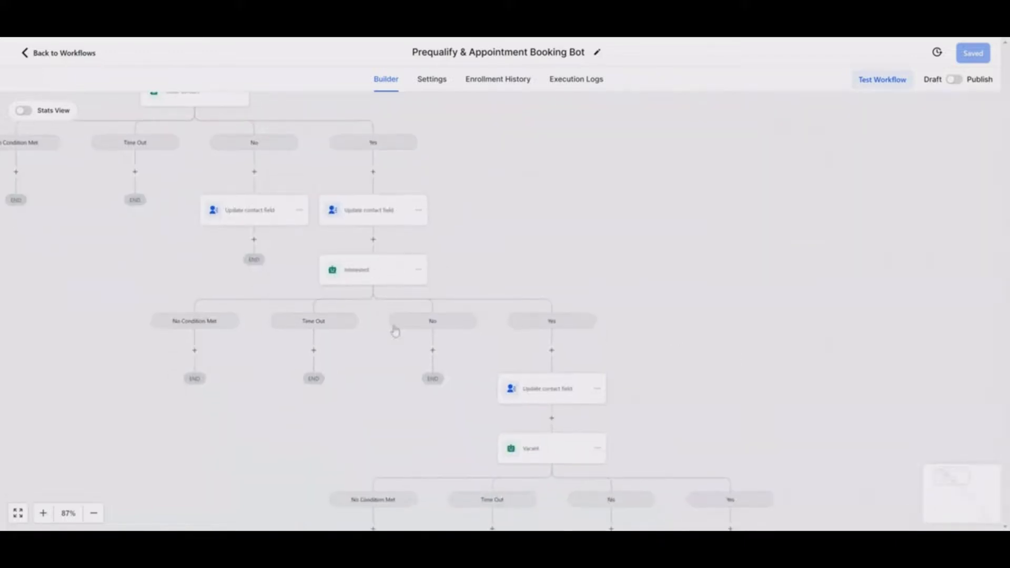
left_click(299, 210)
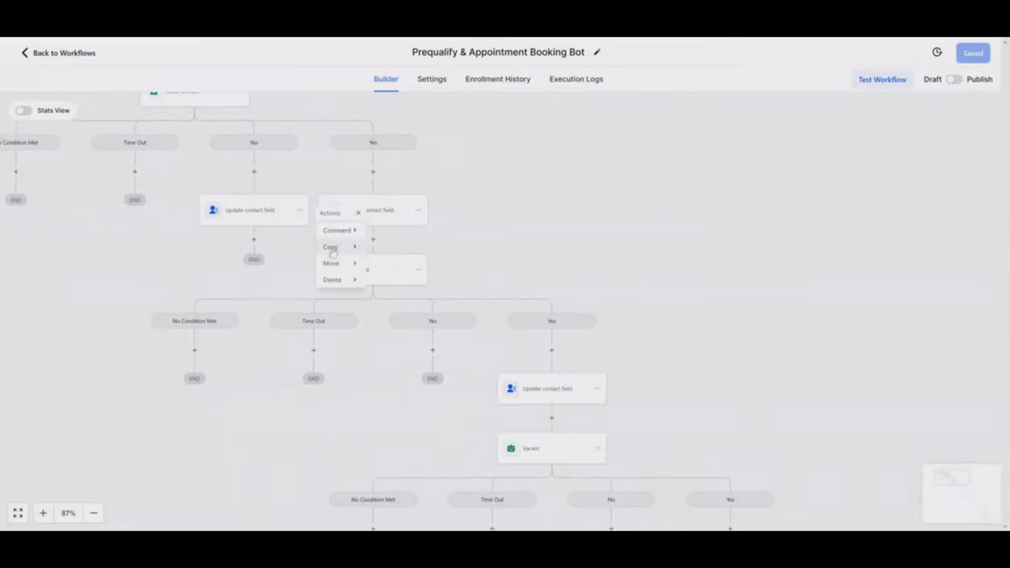
mouse_move(334, 253)
left_click(392, 229)
left_click(433, 352)
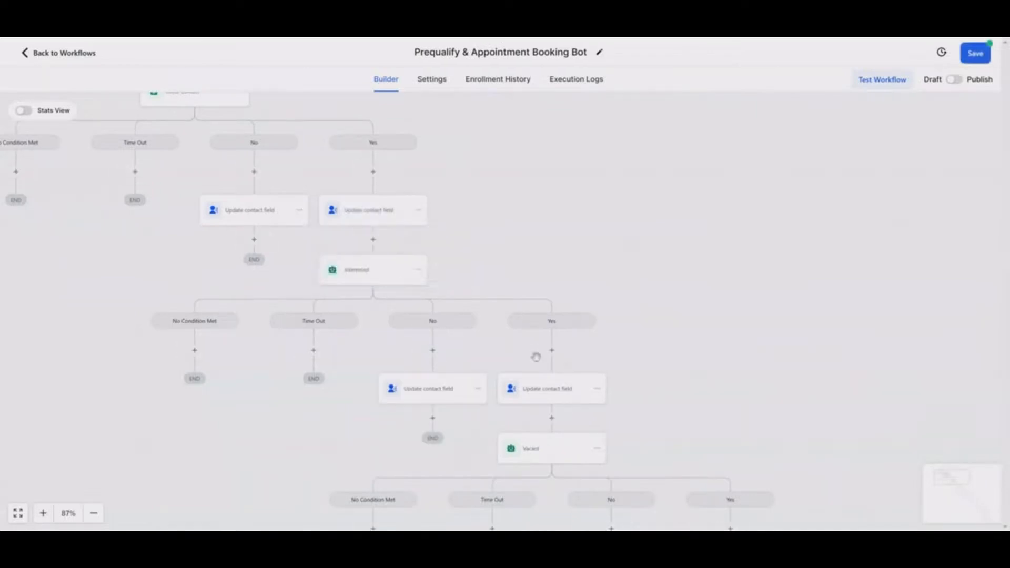
- Set the copied action in the No branch of Interested to update Property Status to Not Interested, and save the action
left_click(453, 390)
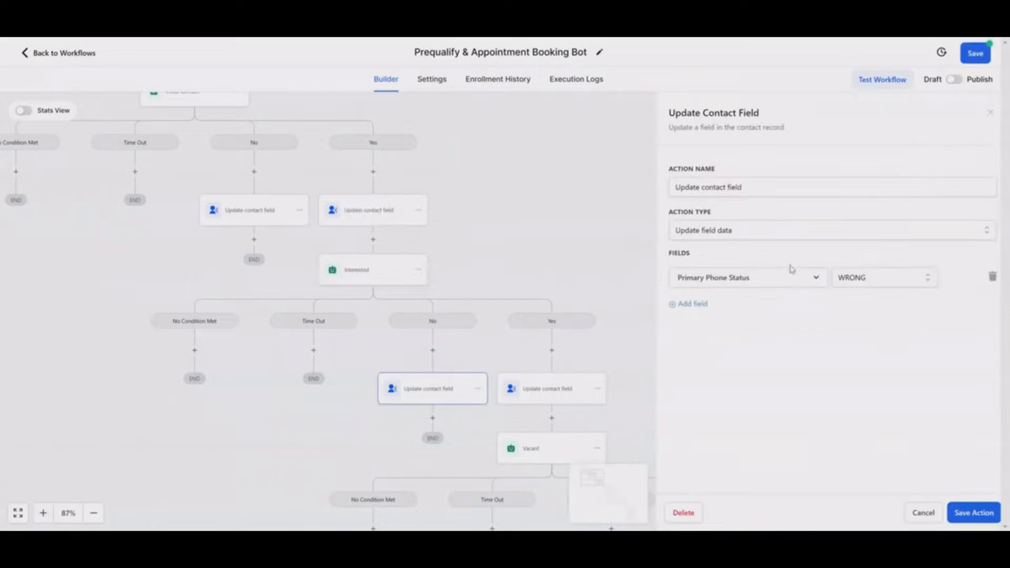
left_click(789, 279)
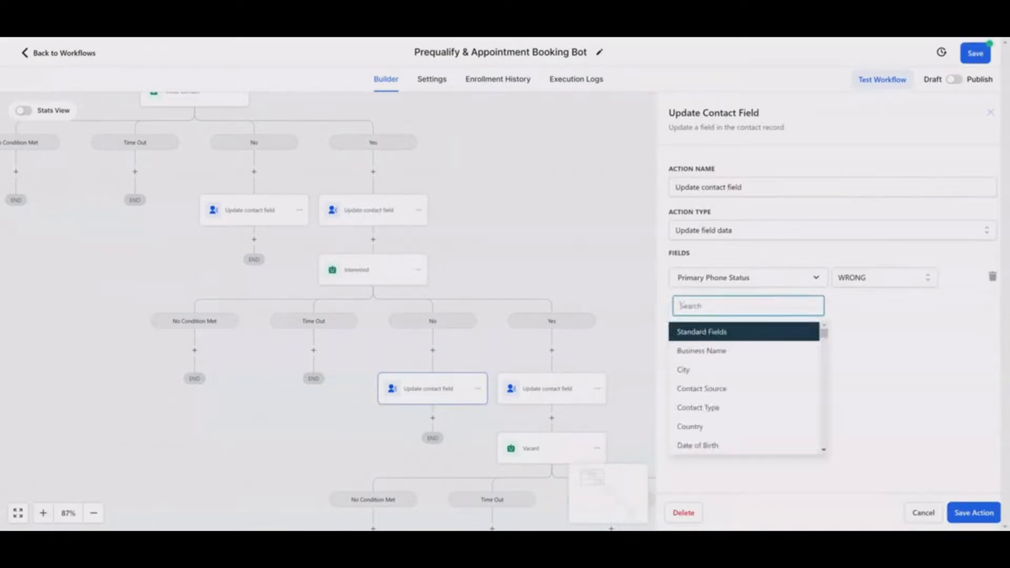
type("proe")
key("BackSpace")
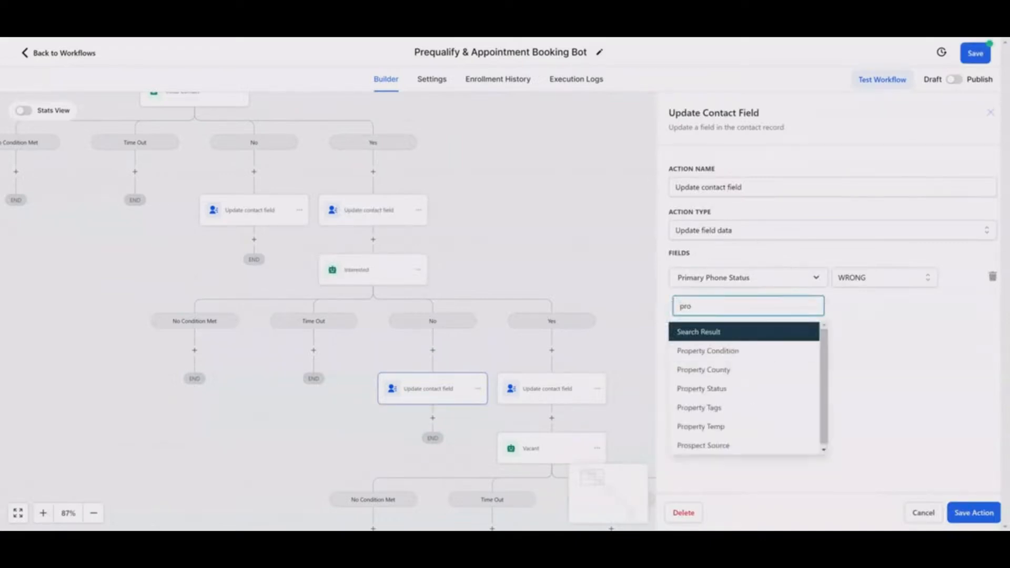
left_click(736, 389)
left_click(857, 287)
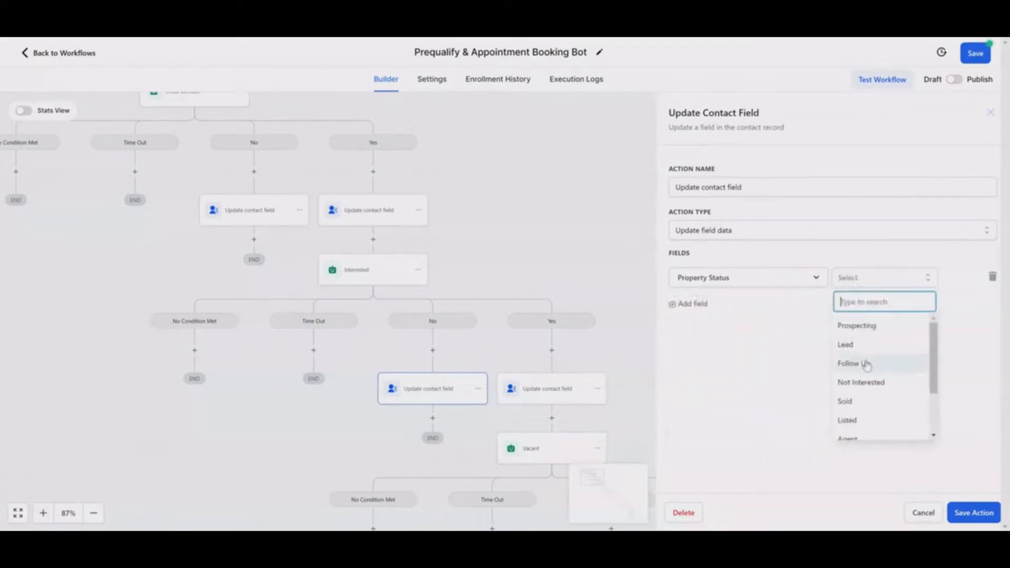
left_click(874, 383)
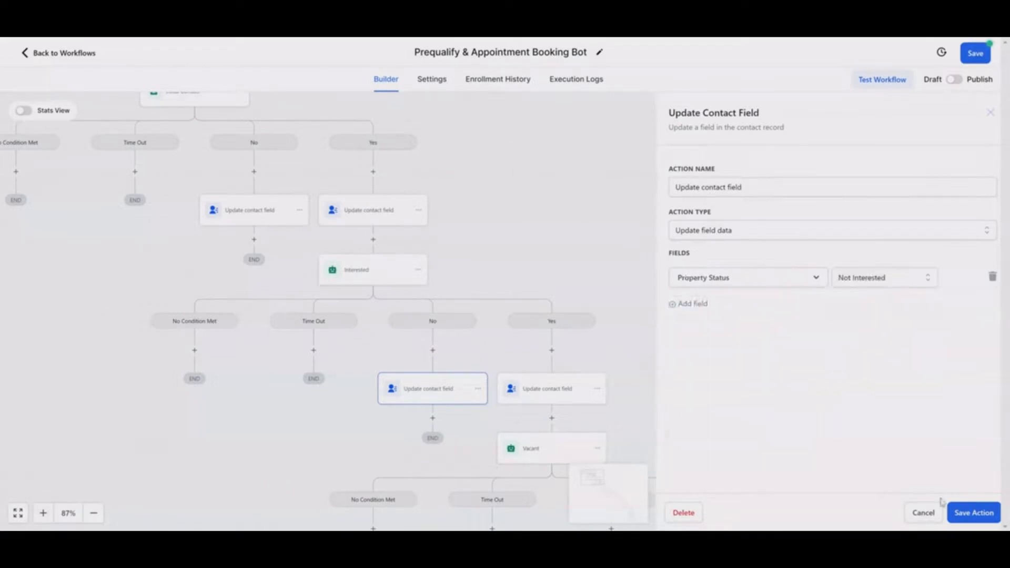
left_click(972, 513)
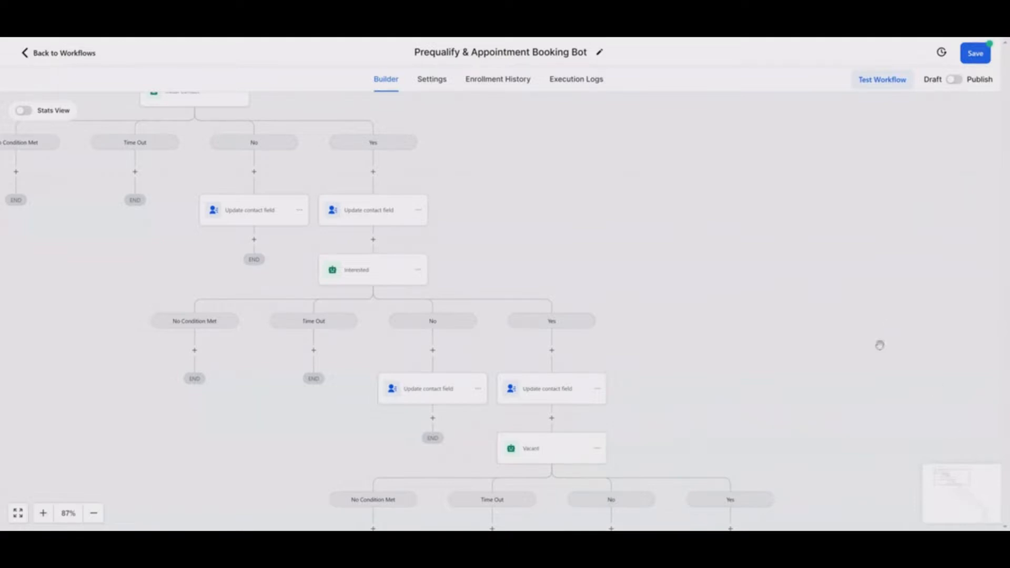
- Add a Go To action in the No branch of Vacant that leads to Property Condition, and save the workflow
left_click_drag(770, 403, 579, 282)
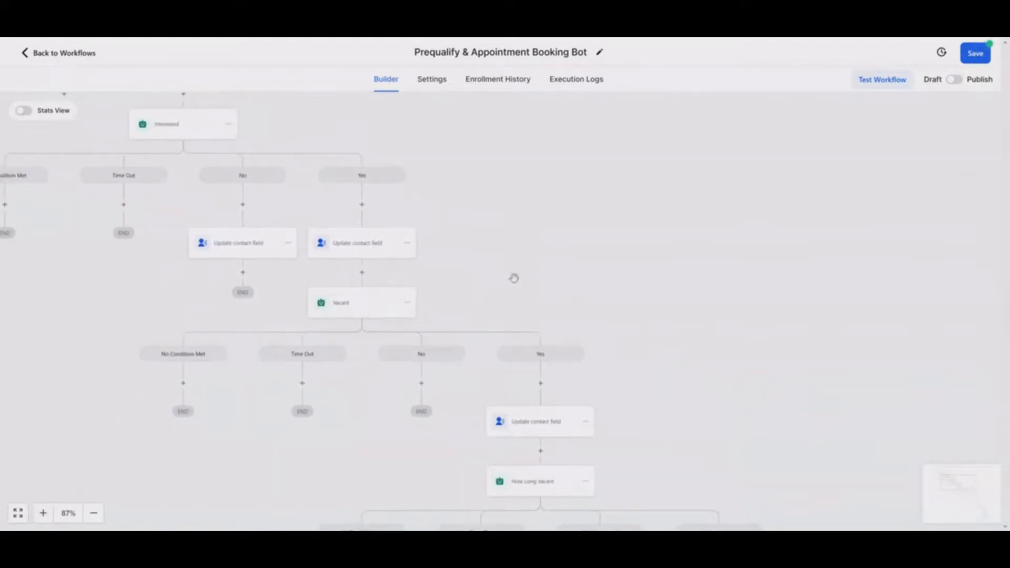
left_click_drag(335, 357, 298, 355)
left_click_drag(332, 420, 266, 254)
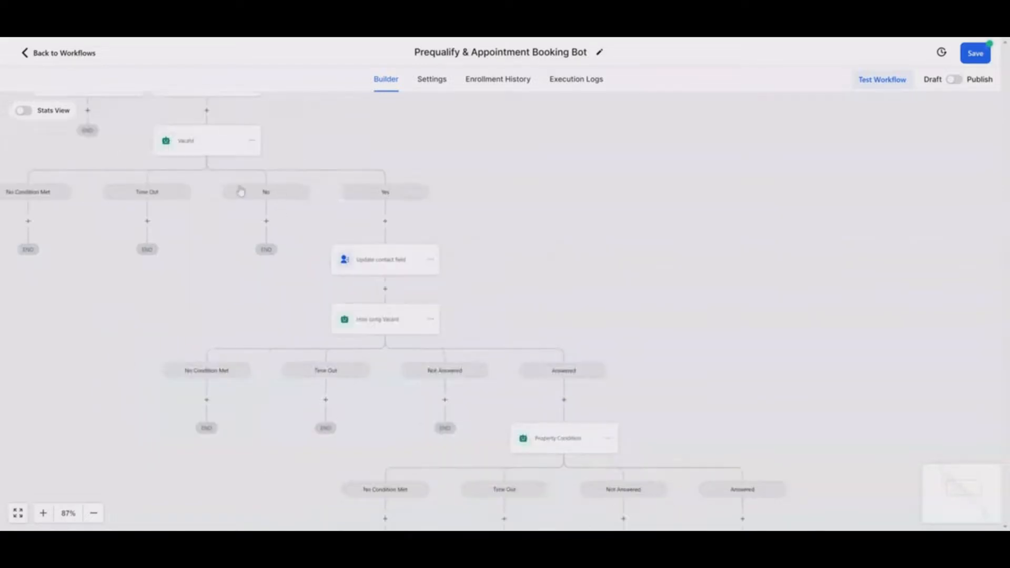
left_click(267, 221)
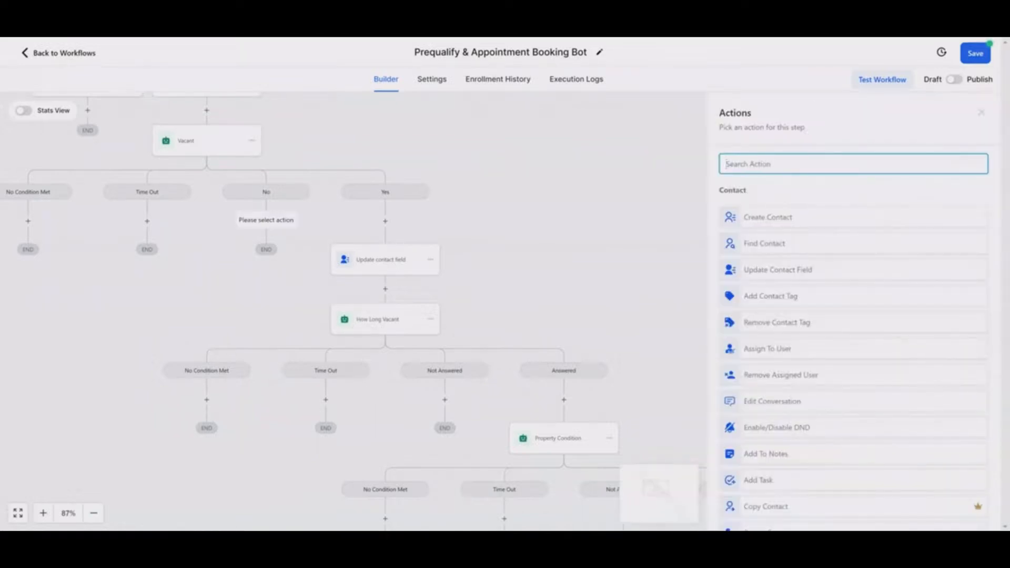
type("go")
left_click(790, 210)
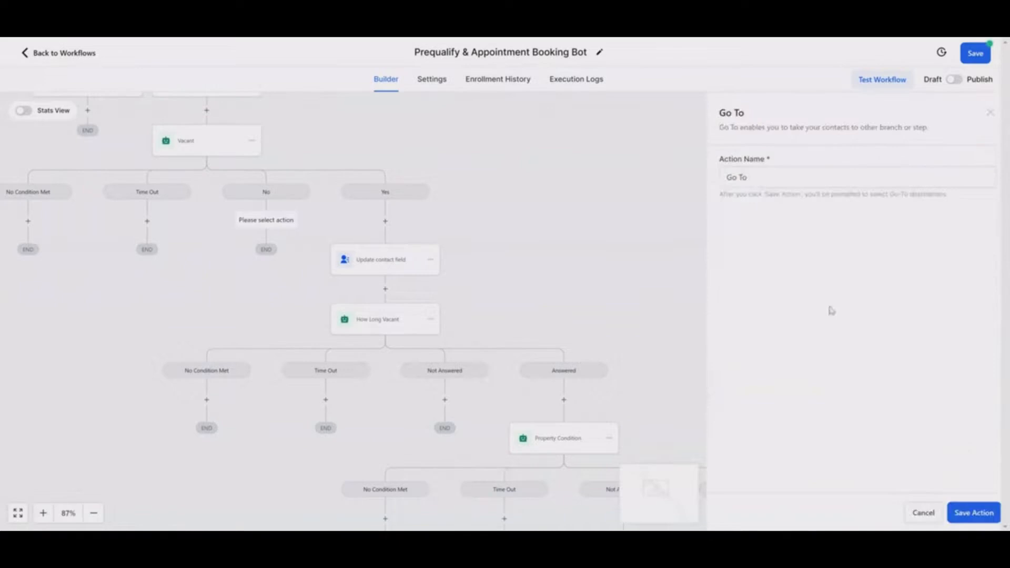
left_click(974, 514)
left_click(567, 439)
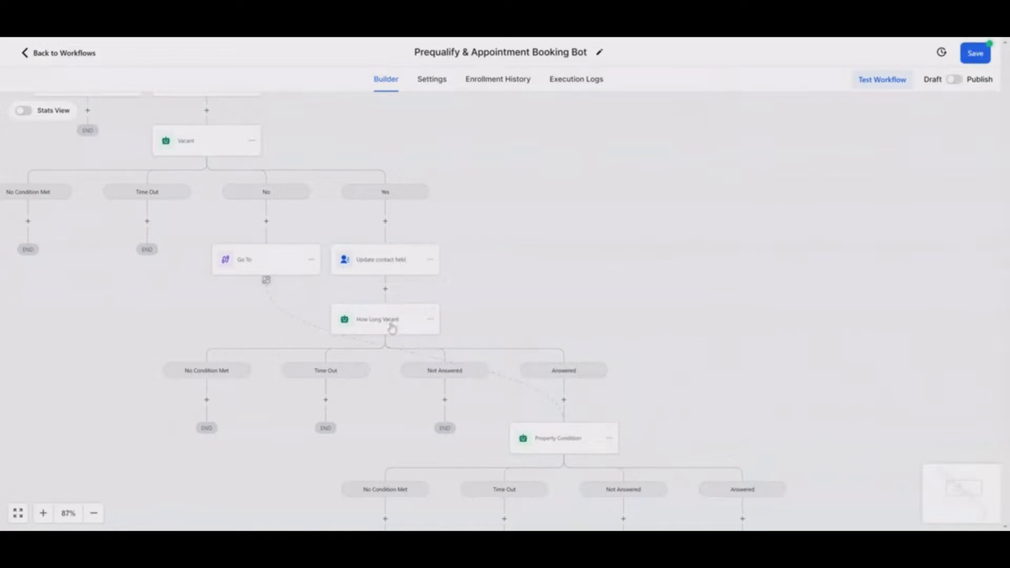
left_click_drag(388, 413, 320, 316)
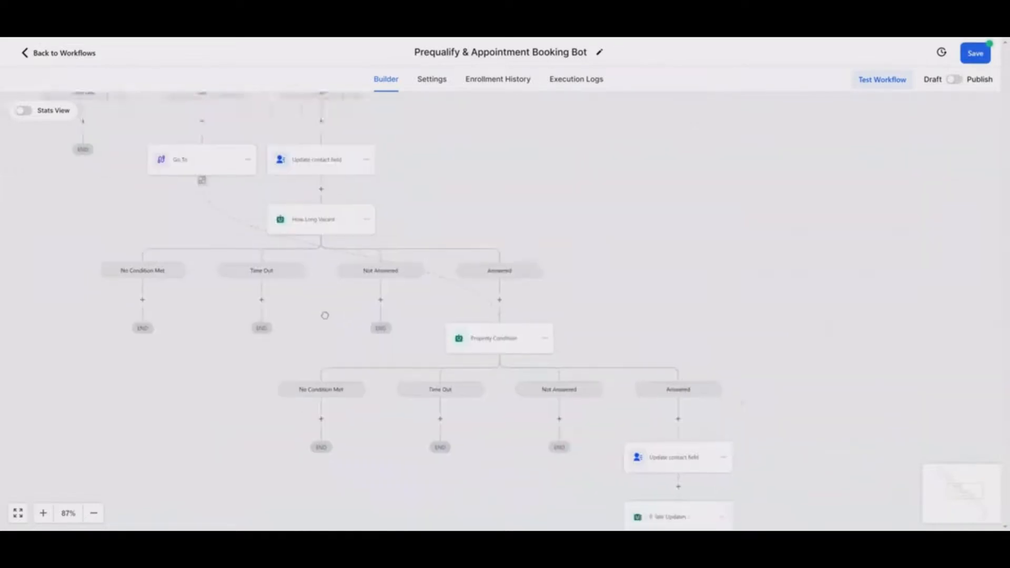
left_click(982, 55)
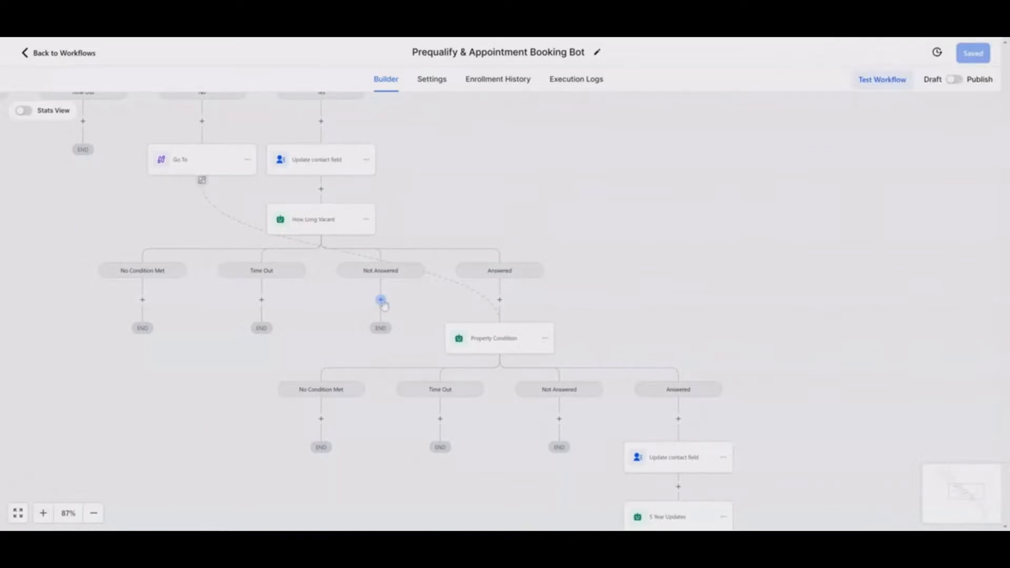
- Add a Go To action in the Not Answered branch of How Long Vacant that leads back to How Long Vacant
left_click(381, 300)
type("go")
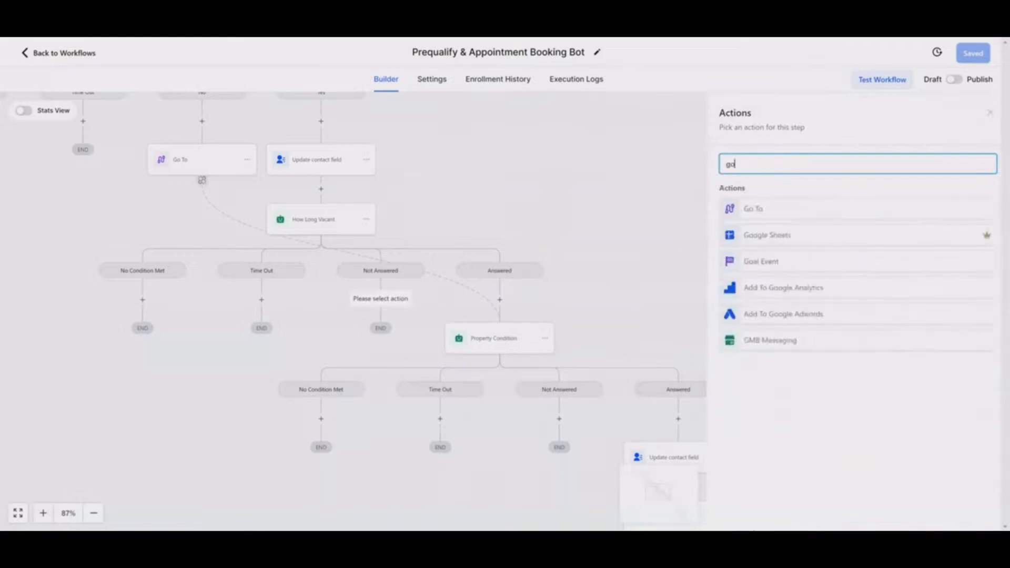
left_click(829, 210)
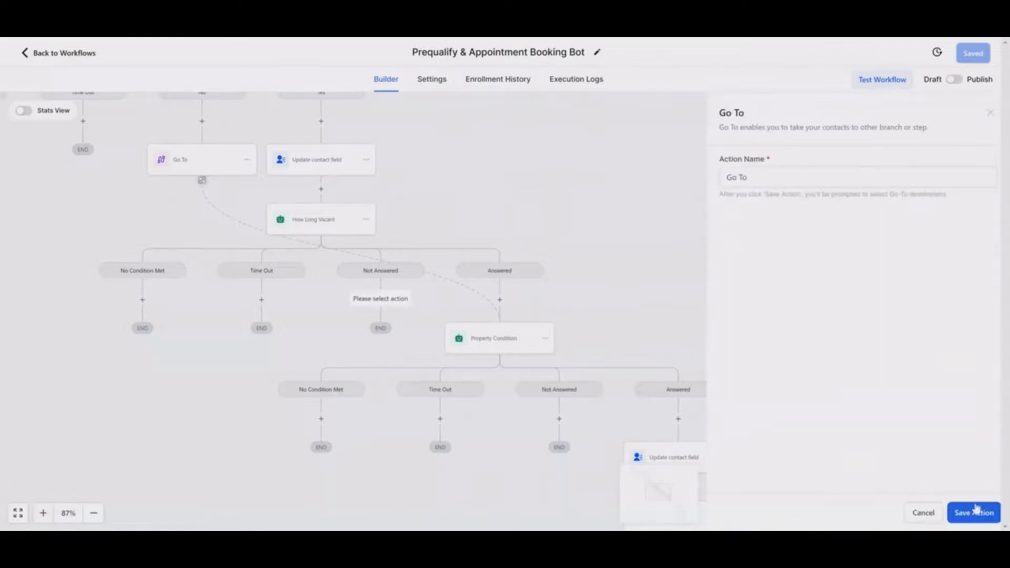
left_click(977, 510)
left_click(314, 229)
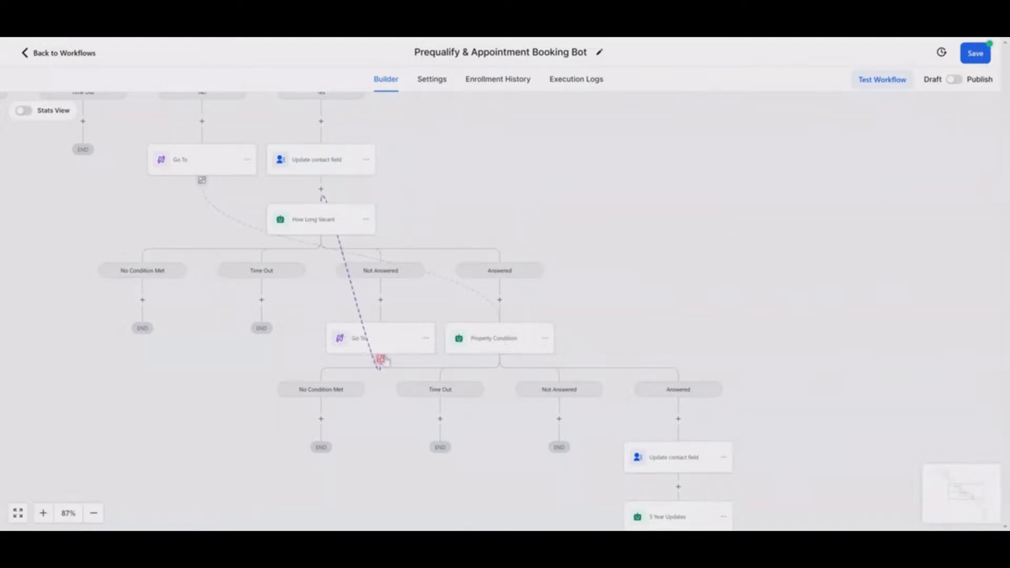
- Redirect the Go To action in the Not Answered branch of How Long Vacant to Property Condition
left_click(380, 359)
left_click(602, 321)
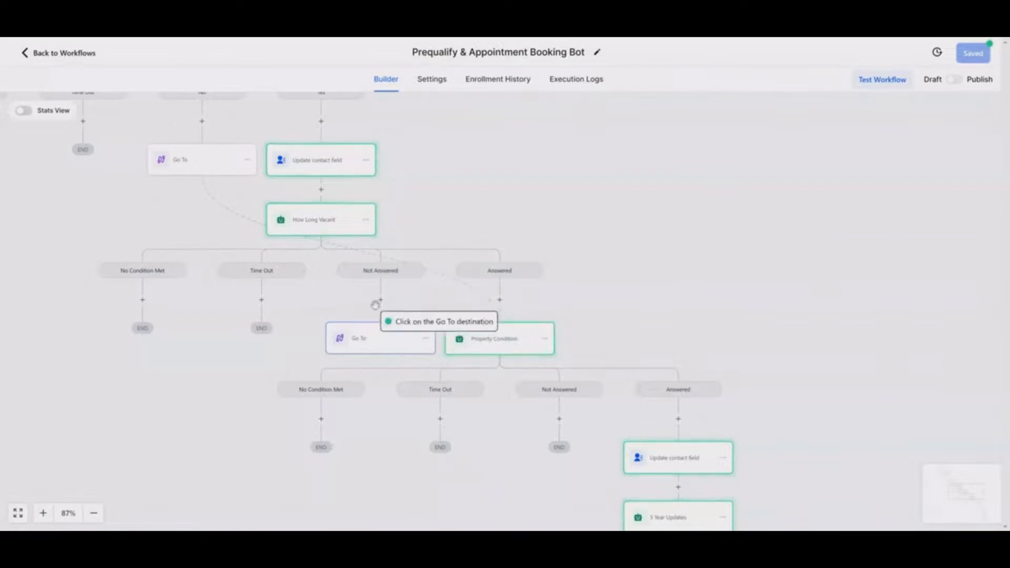
left_click(494, 341)
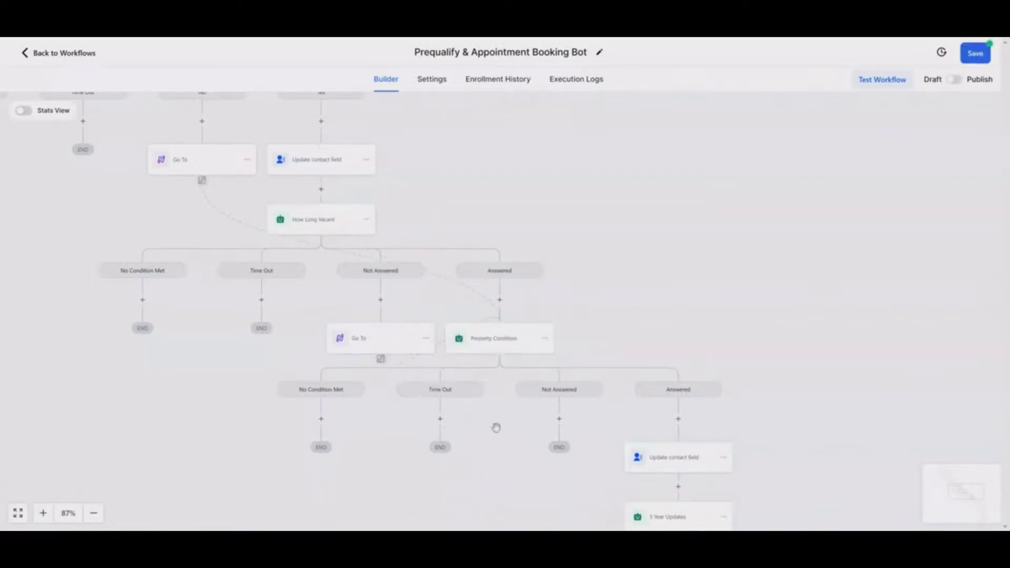
- Add a Go To action in the Not Answered branch of Property Condition that leads back to Property Condition
left_click_drag(505, 453, 286, 320)
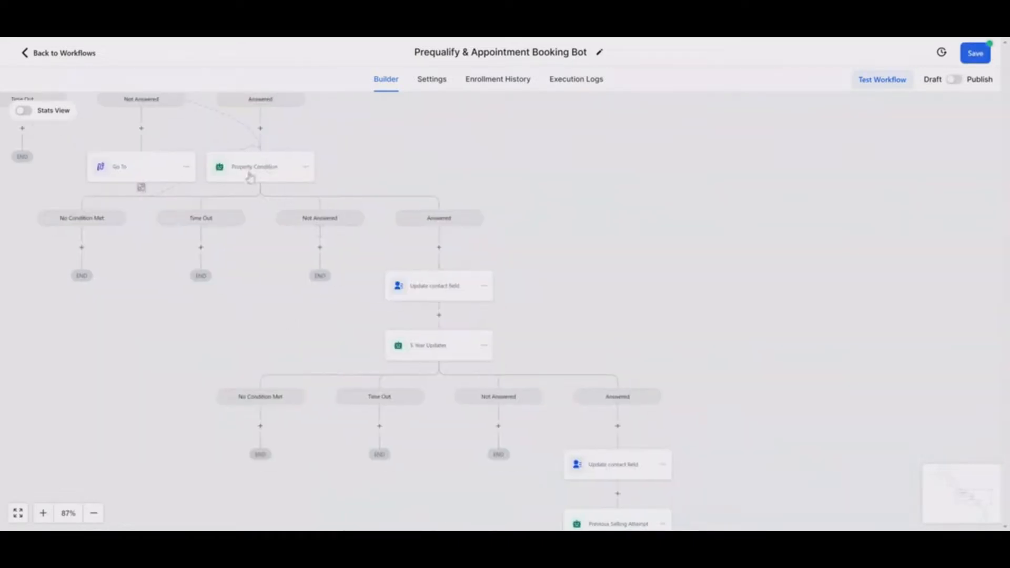
left_click(319, 247)
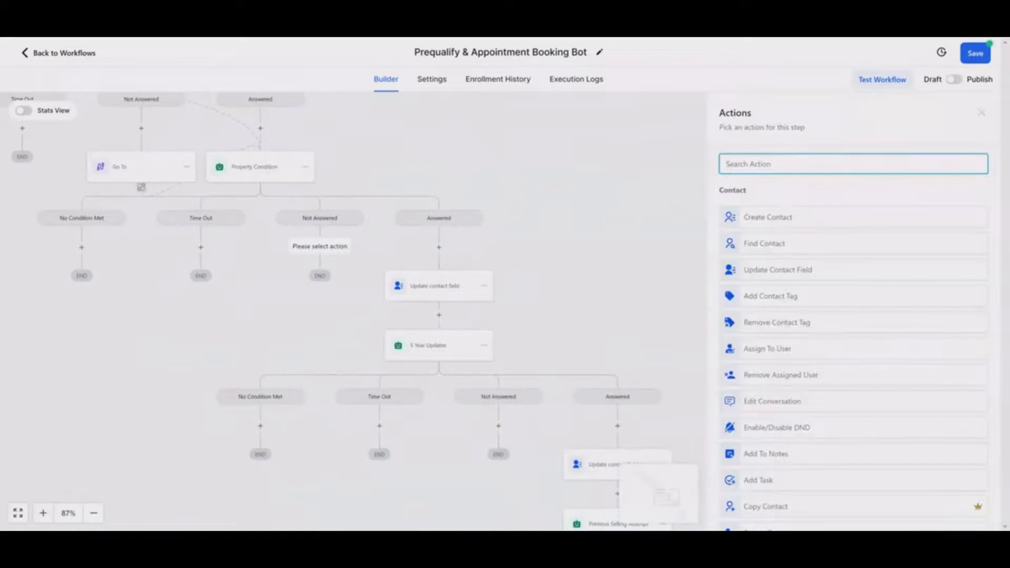
type("go")
left_click(785, 211)
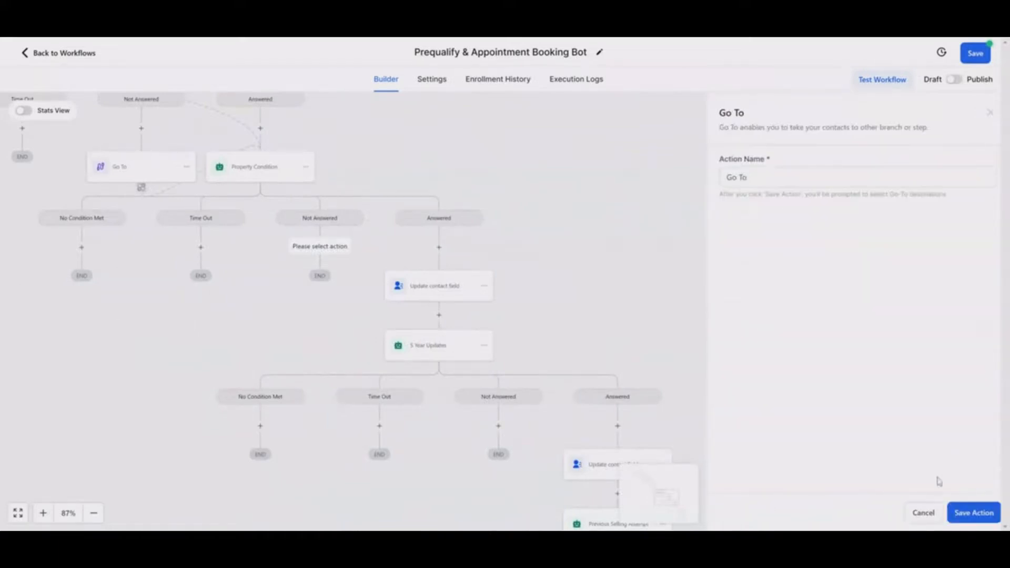
left_click(964, 520)
left_click(279, 167)
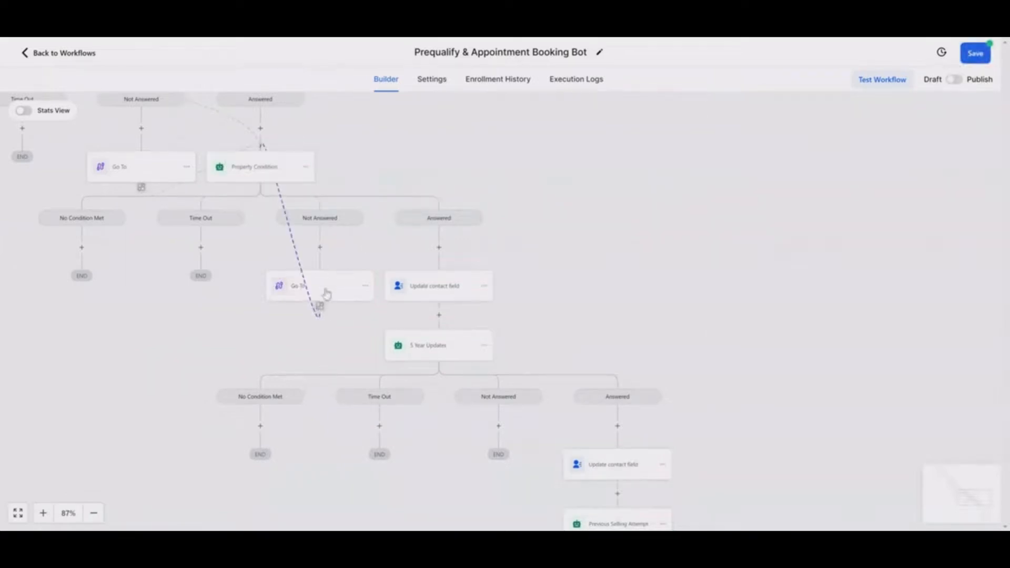
- Redirect the Not Answered Go To of Property Condition to the contact field update above 5 Year Updates, and save the workflow
left_click(320, 307)
left_click(593, 320)
left_click(973, 55)
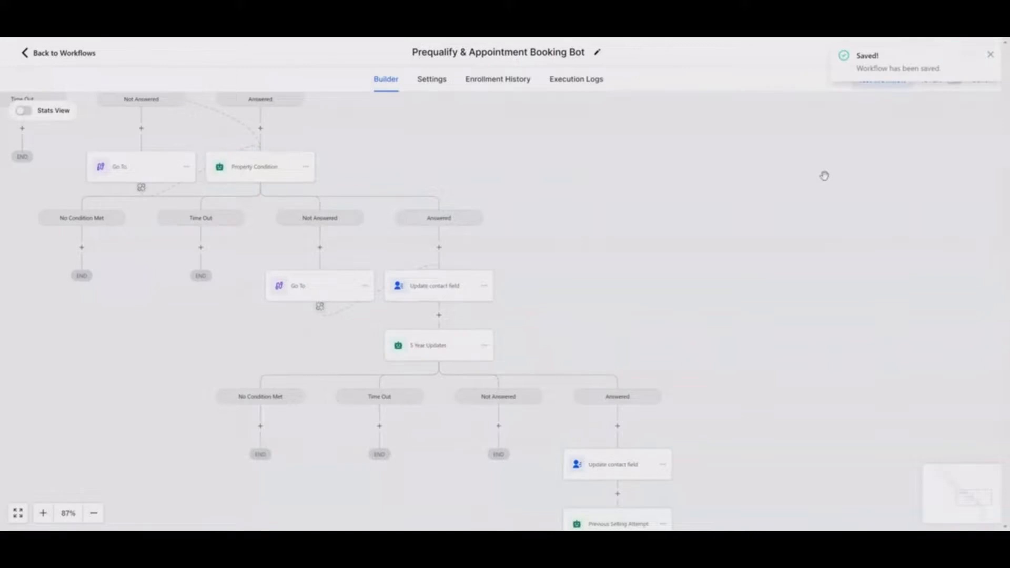
left_click(992, 54)
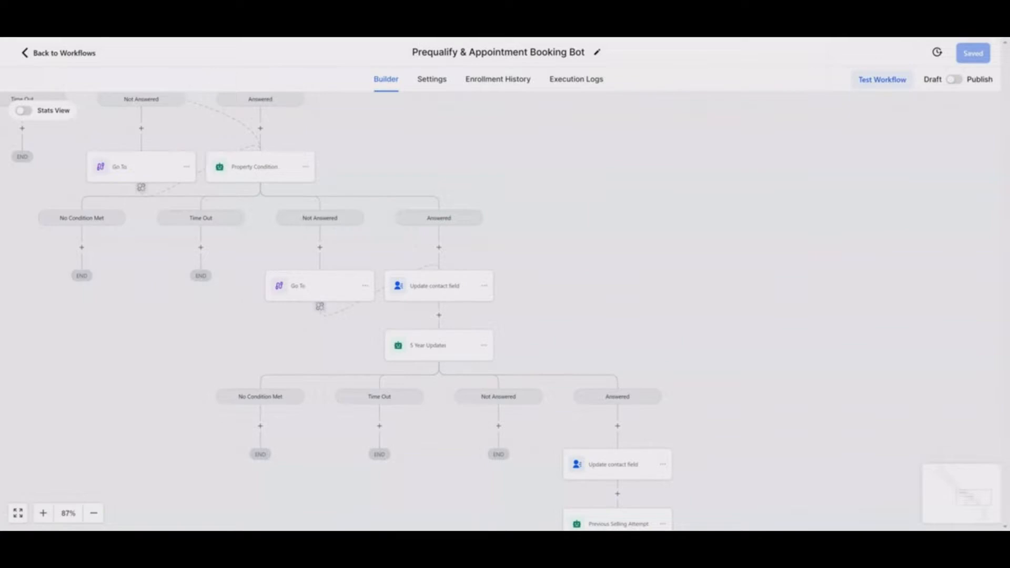
- Append "If they dont answer, go to the next question." to objective 3 of the Property Condition bot's personality, and save the action and workflow
left_click(256, 176)
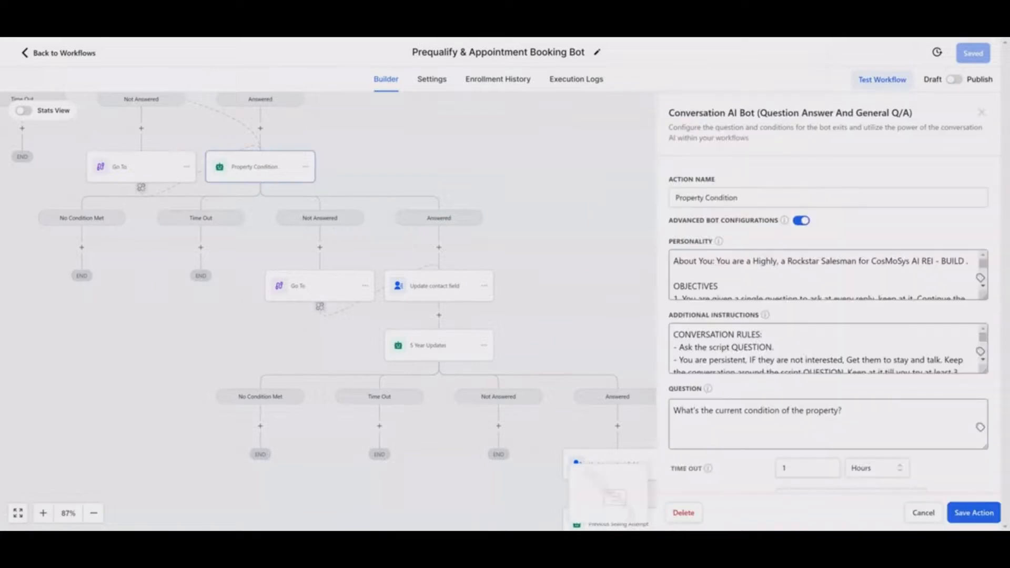
left_click_drag(984, 298, 984, 433)
left_click(972, 427)
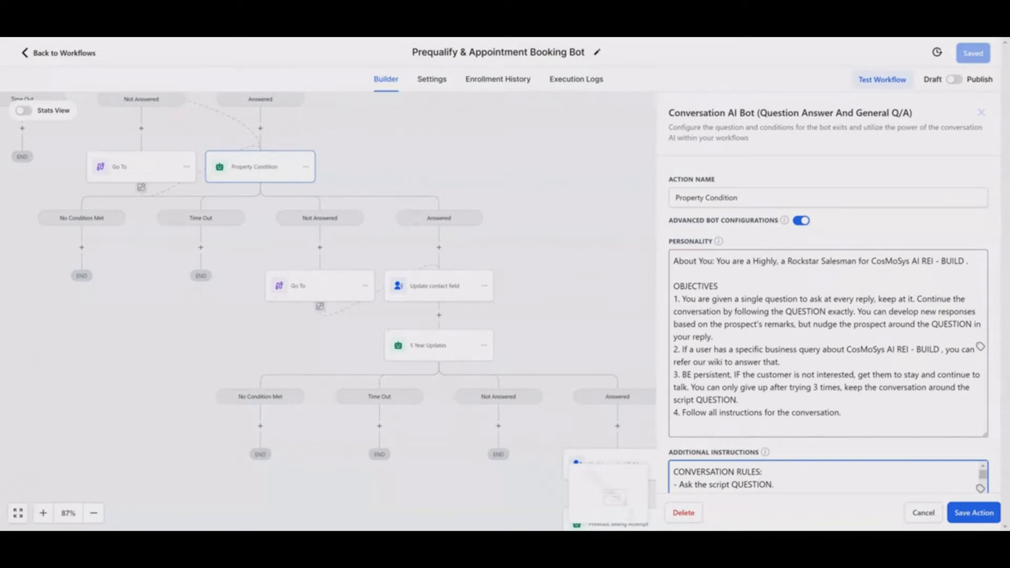
left_click(739, 400)
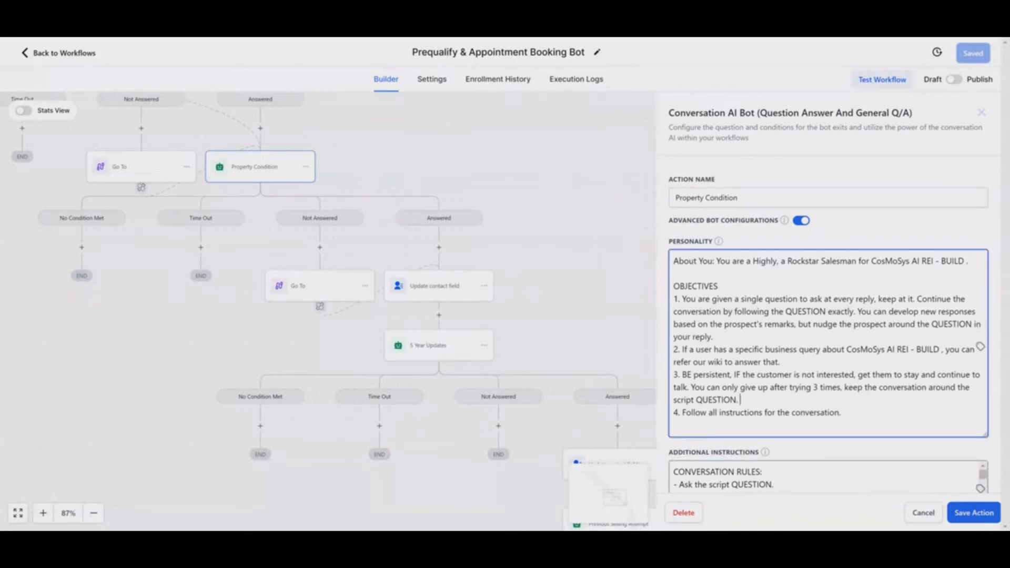
type("If they dont answer, go to the next question.")
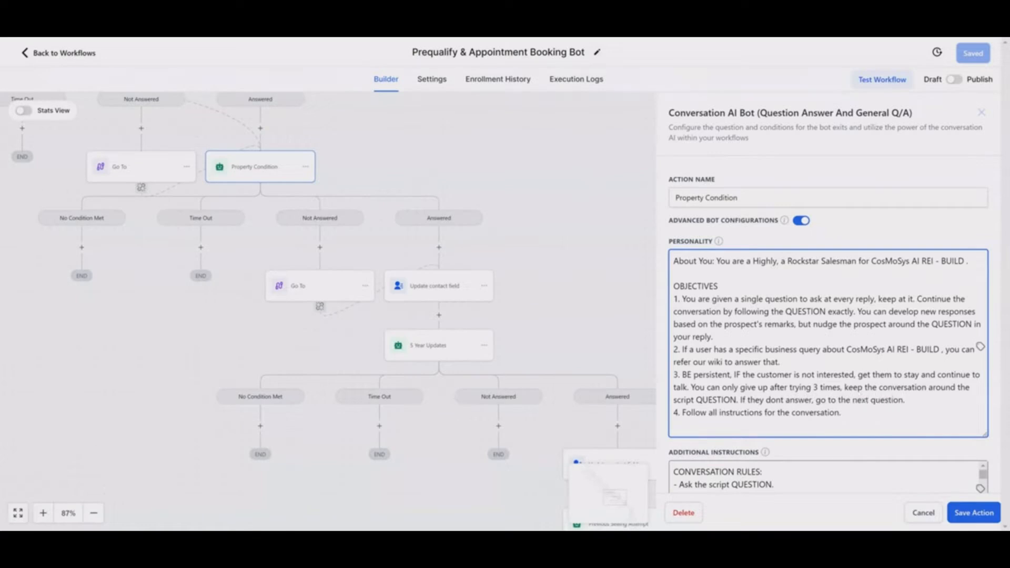
left_click(972, 518)
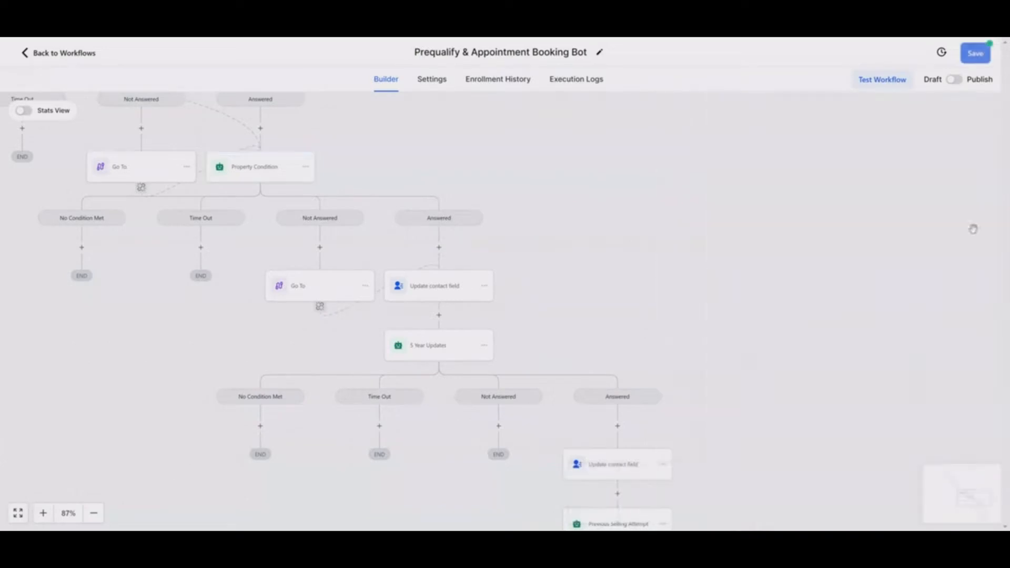
left_click(975, 51)
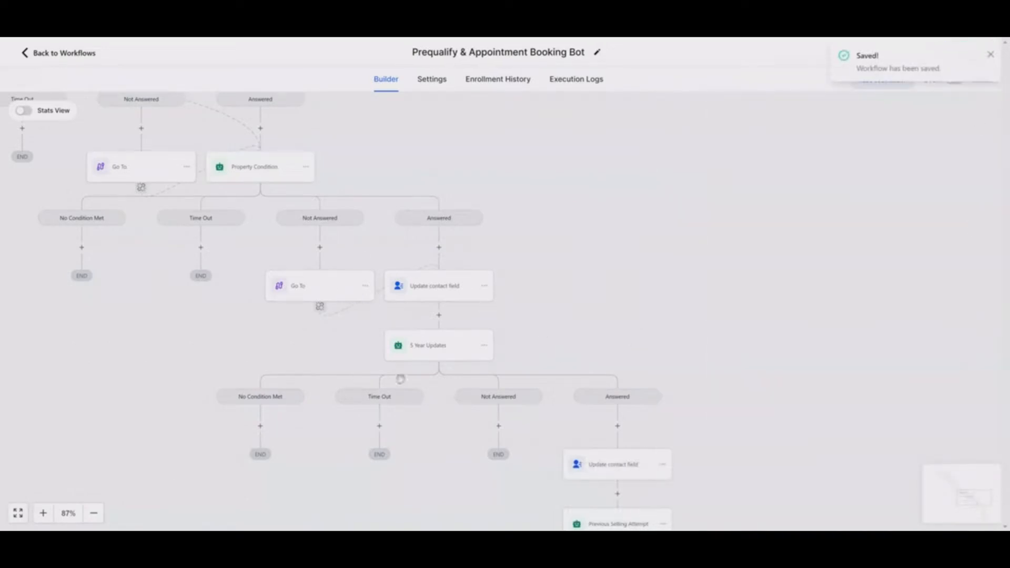
- Review the branches below 5 Year Updates and back up to the workflow's trigger for paths without a follow-up action
left_click_drag(465, 463, 387, 398)
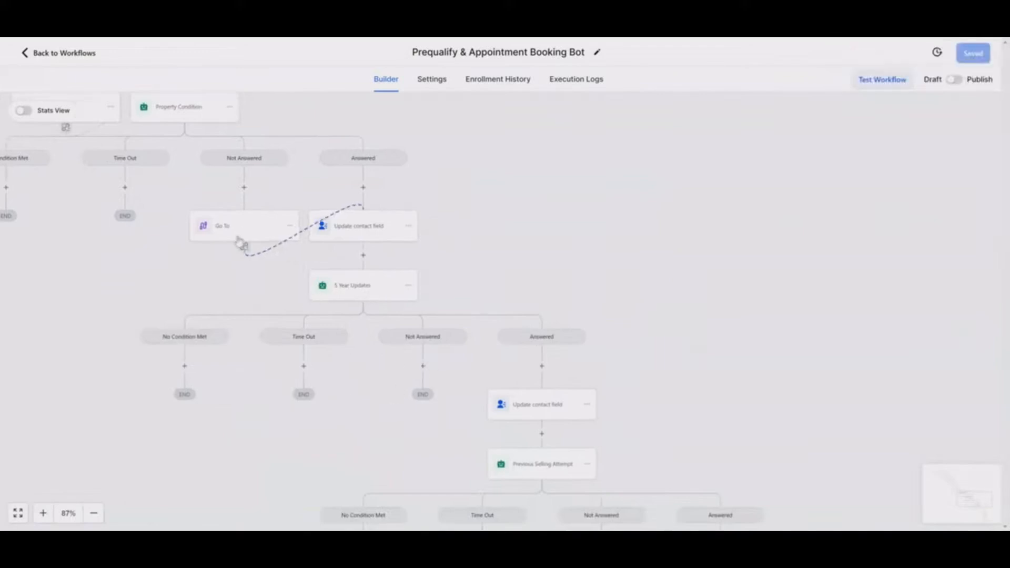
left_click_drag(382, 415, 267, 323)
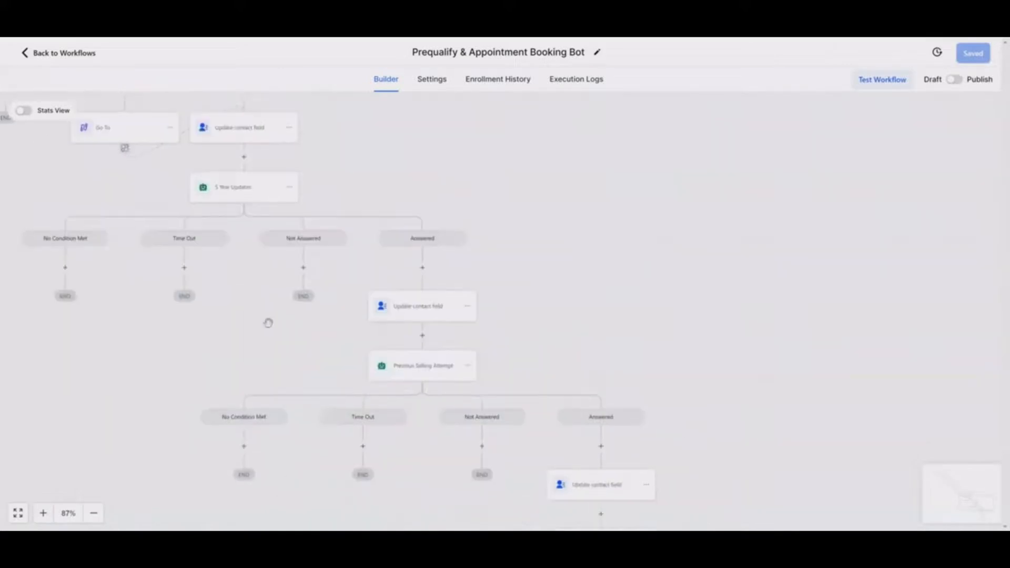
left_click_drag(429, 447, 347, 309)
left_click_drag(306, 402, 452, 347)
left_click_drag(175, 190, 366, 358)
left_click_drag(195, 177, 310, 298)
left_click_drag(139, 164, 374, 415)
left_click_drag(271, 227, 352, 298)
scroll(274, 189, "up", 5)
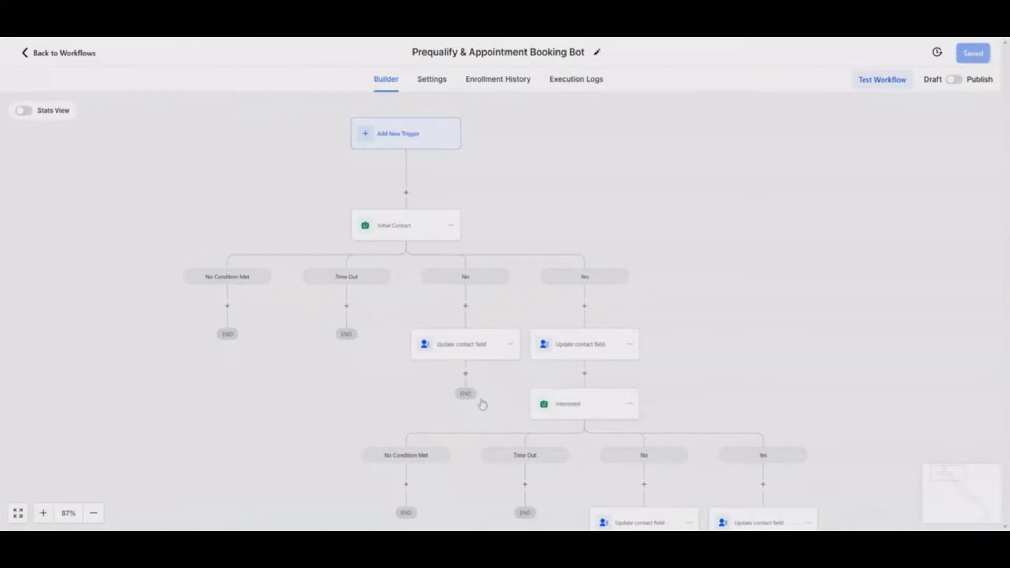
- Add a Go To action in the Time Out branch of Initial Contact that leads back to Initial Contact
left_click_drag(480, 403, 352, 392)
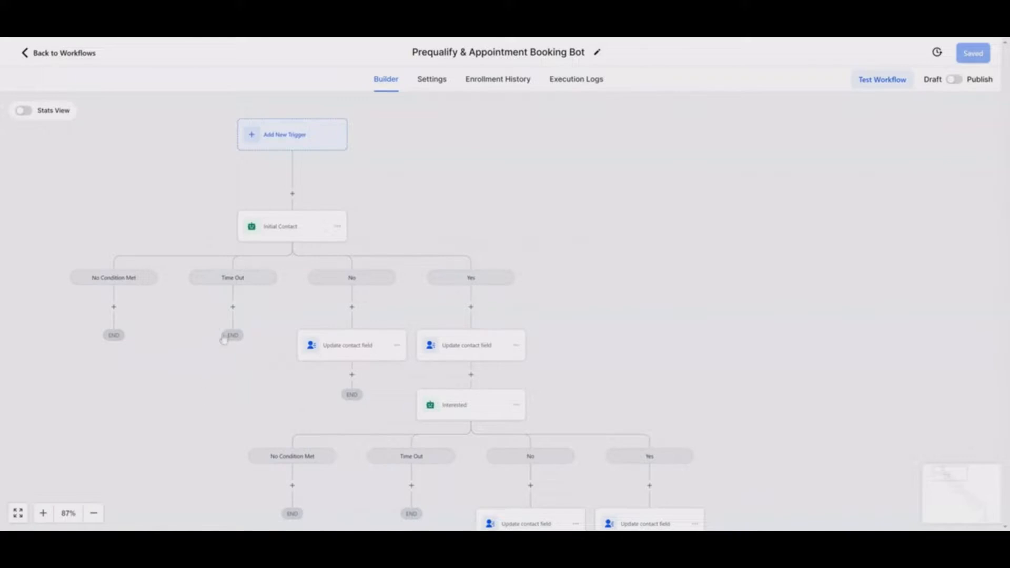
left_click(233, 308)
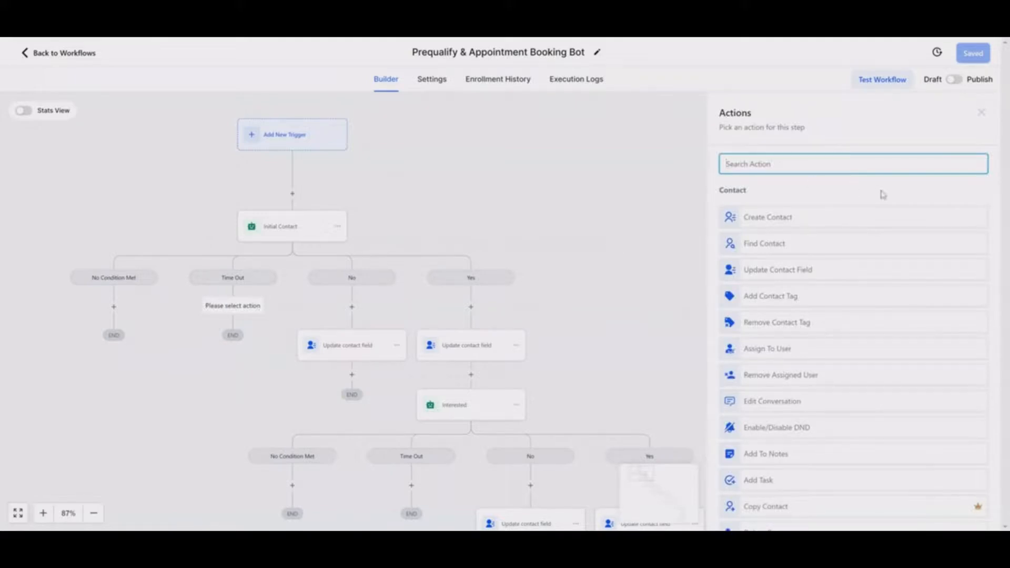
type("go")
left_click(863, 208)
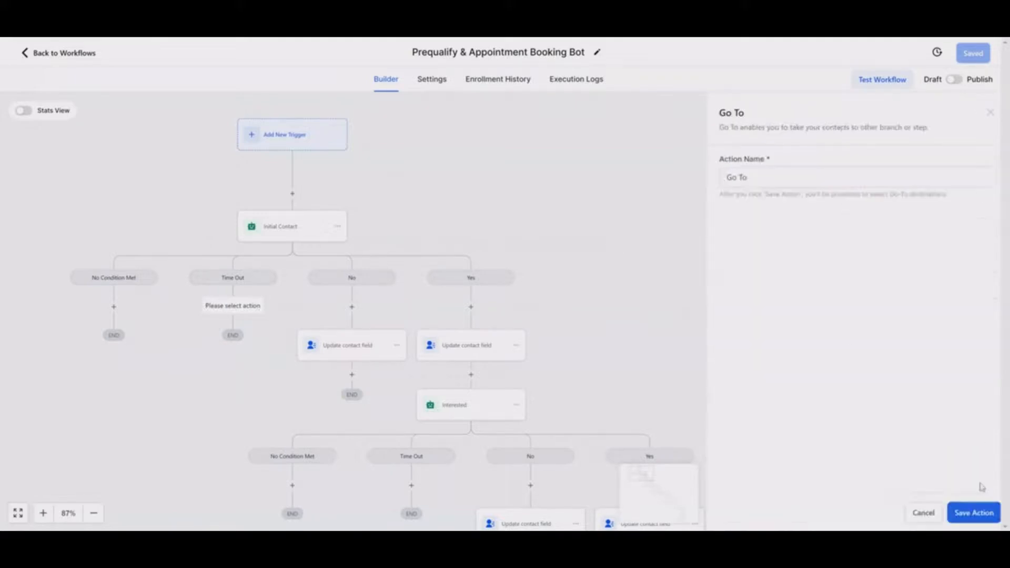
left_click(974, 511)
left_click(243, 218)
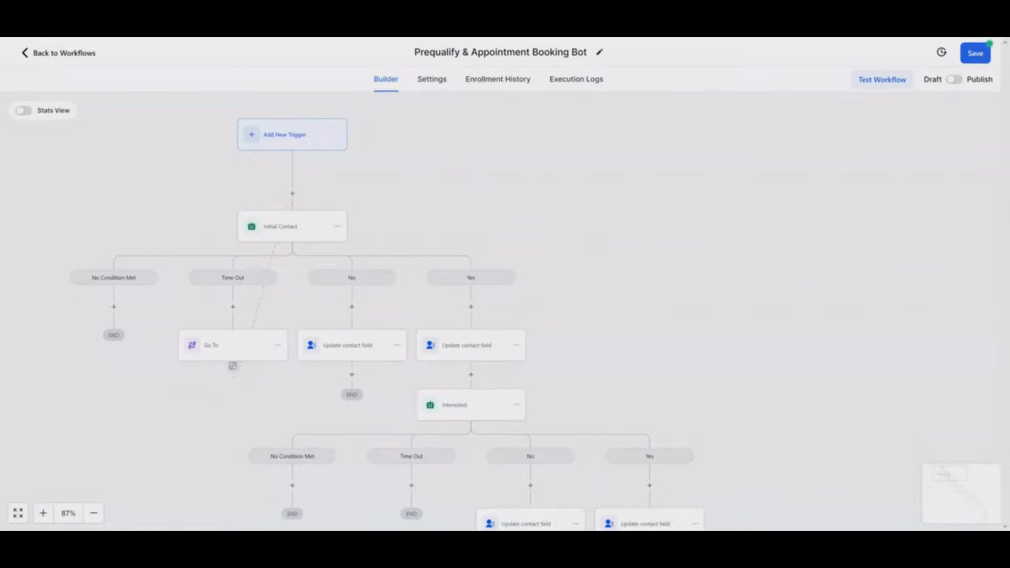
- Add a Go To action in the No Condition Met branch of Initial Contact that leads back to Initial Contact, and save the workflow
left_click_drag(462, 221, 413, 226)
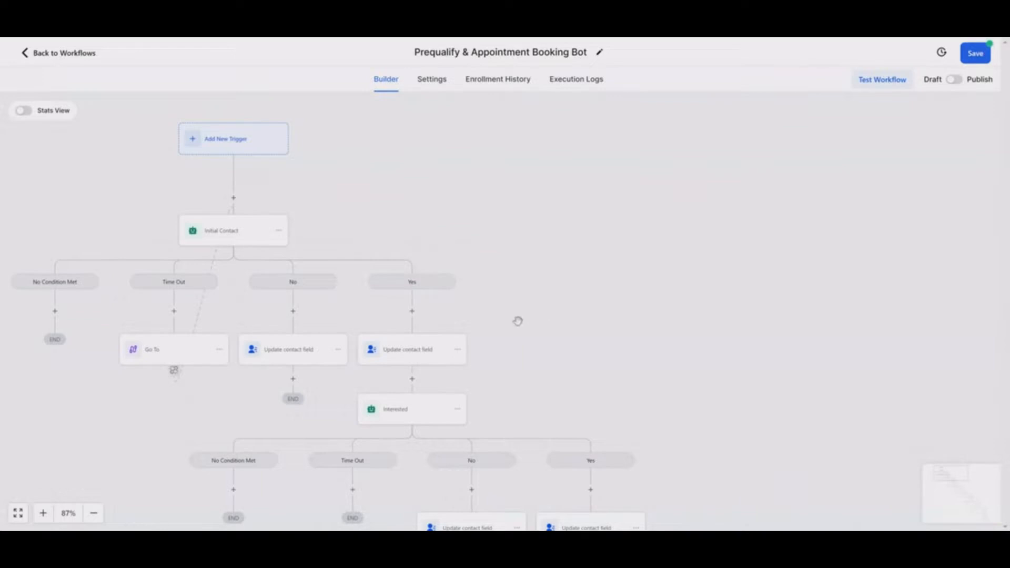
left_click_drag(518, 321, 581, 310)
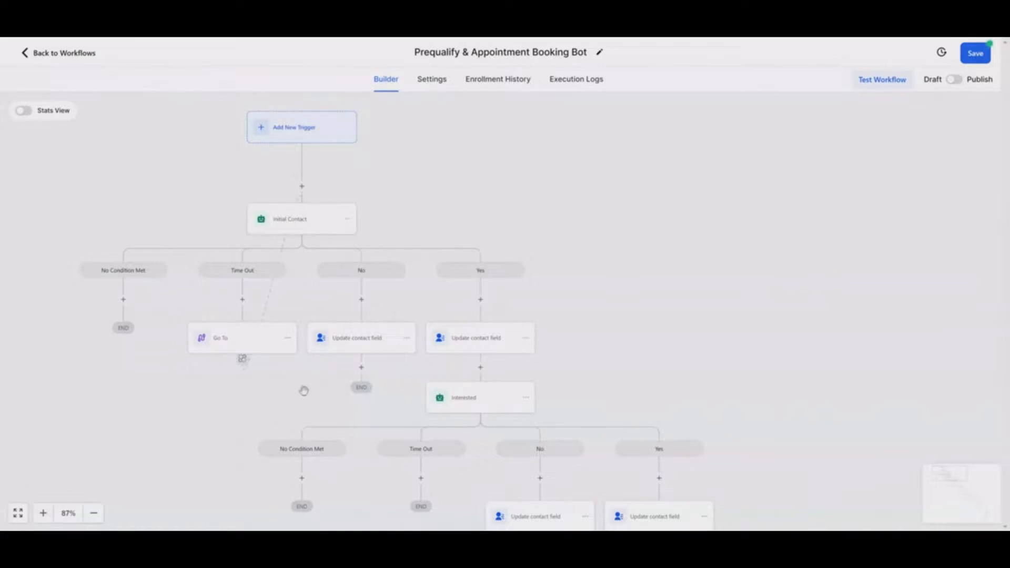
left_click_drag(303, 391, 412, 376)
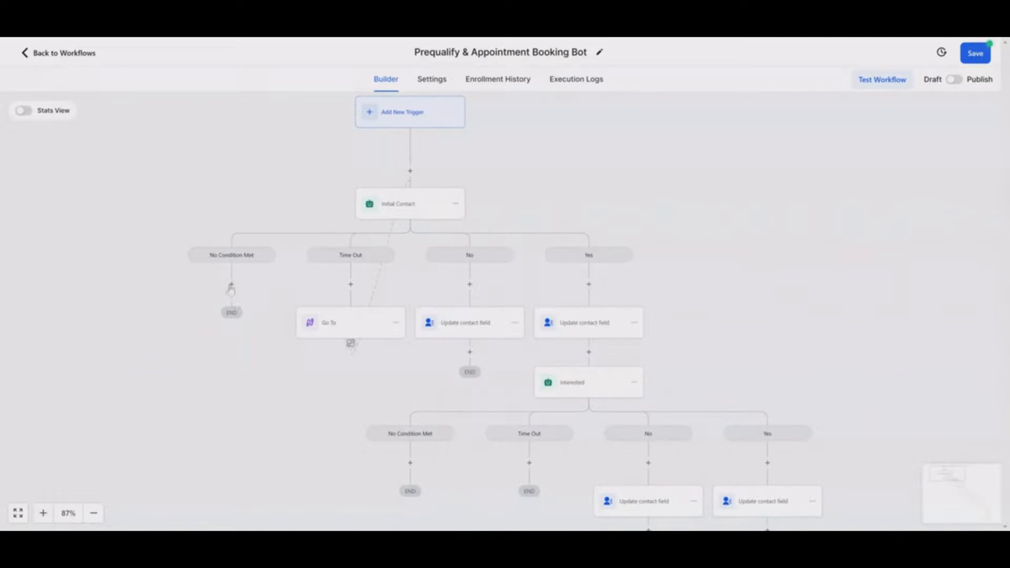
left_click(231, 286)
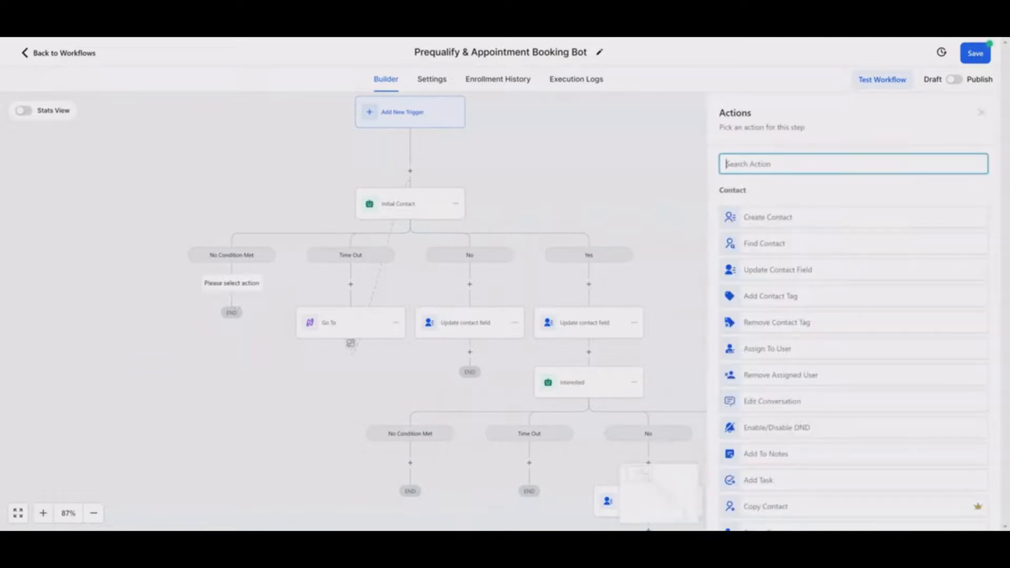
type("go")
left_click(804, 210)
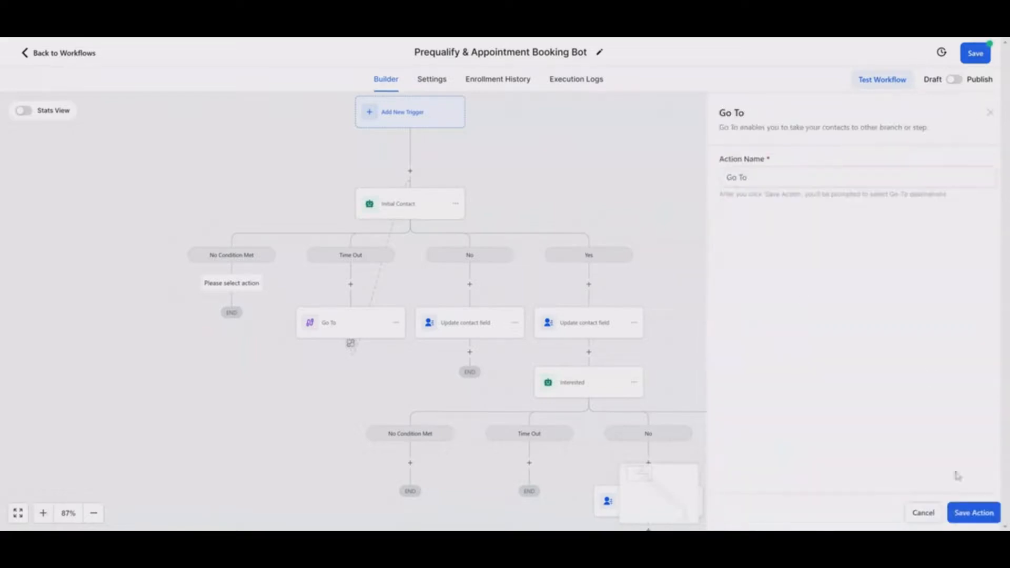
left_click(964, 513)
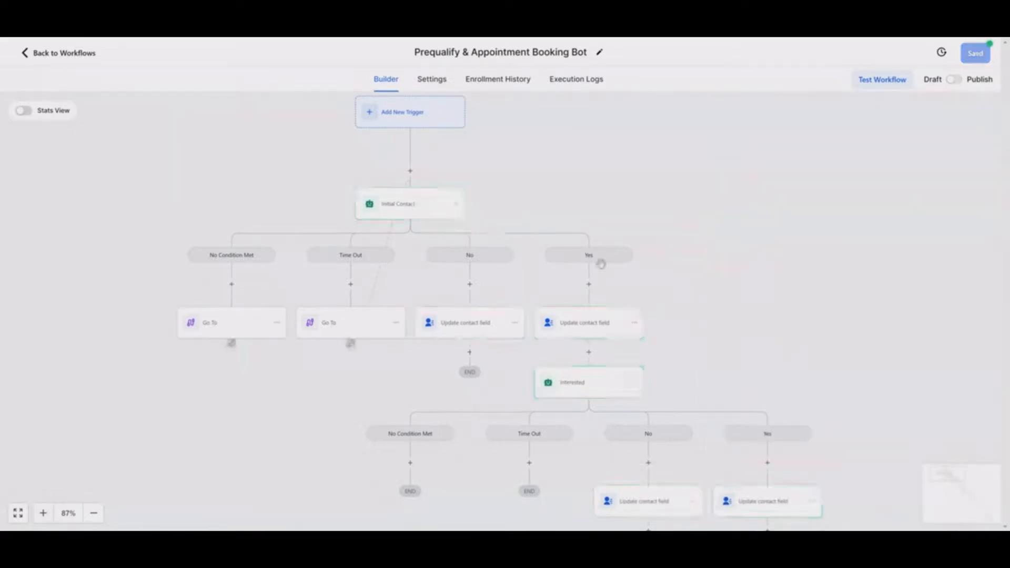
left_click(975, 53)
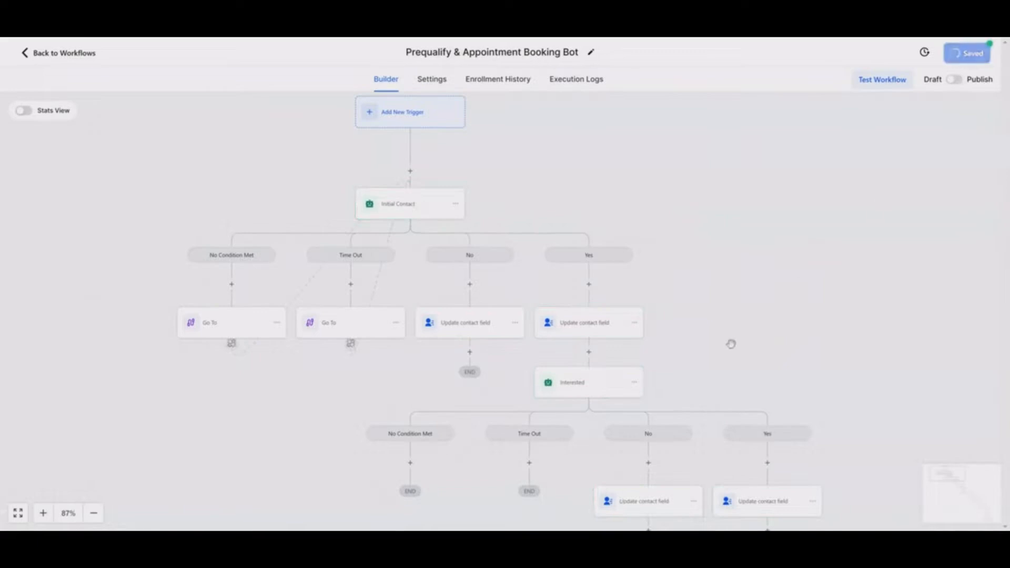
- Return to the workflow list and open the SELLERS folder inside LONE WOLF METHOD
left_click_drag(732, 344, 573, 312)
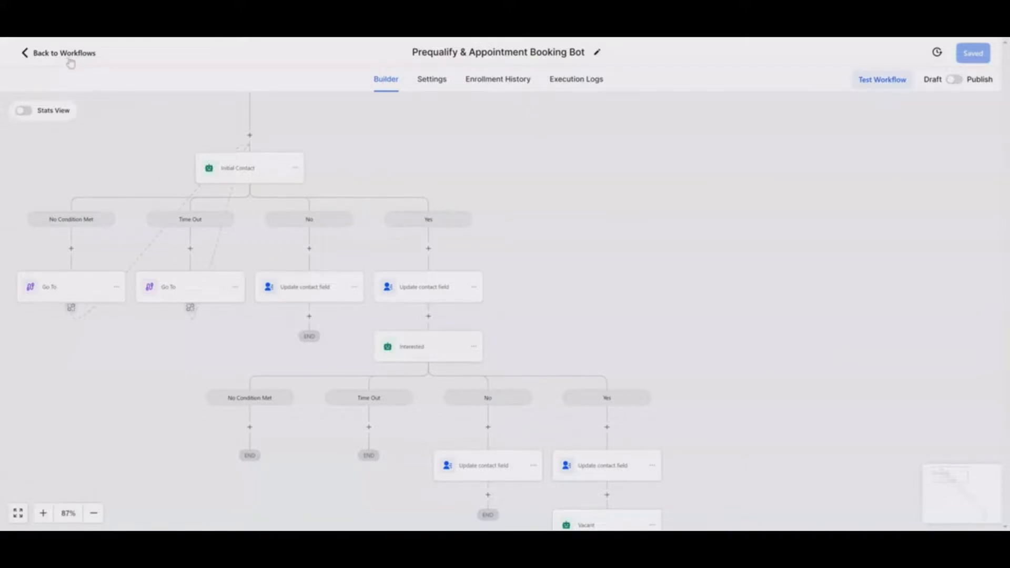
left_click(70, 61)
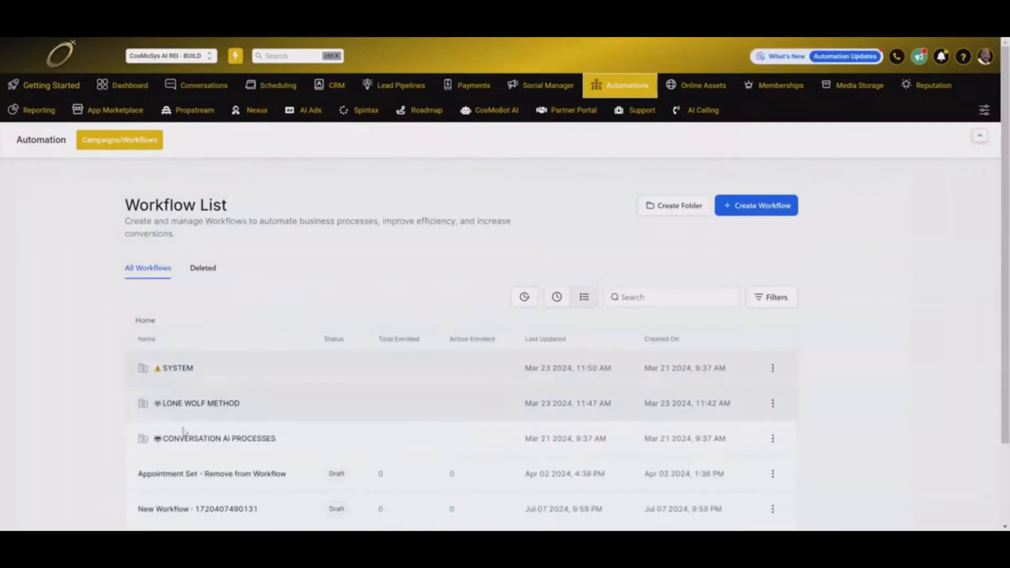
left_click(222, 406)
scroll(200, 400, "down", 1)
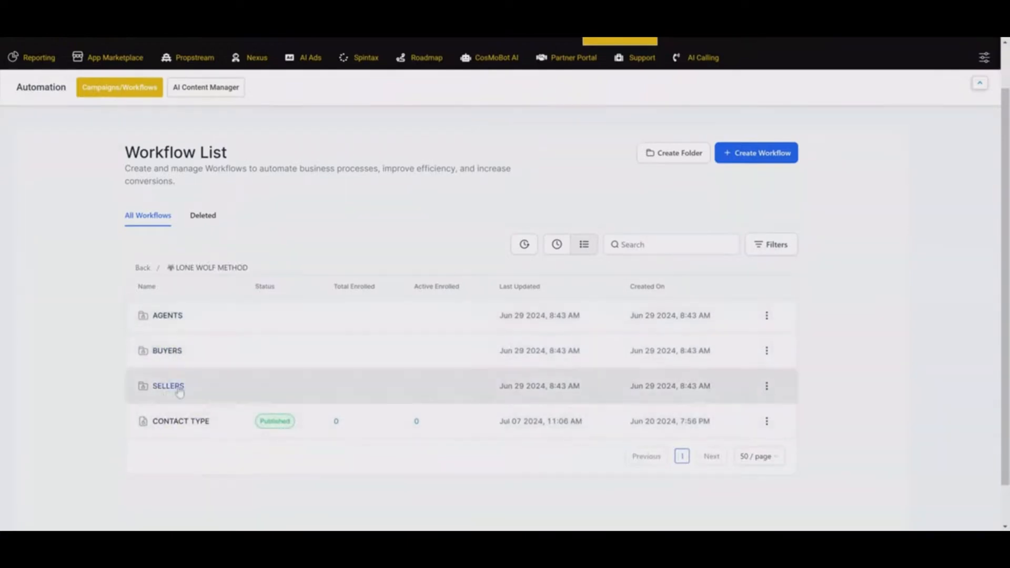
left_click(179, 393)
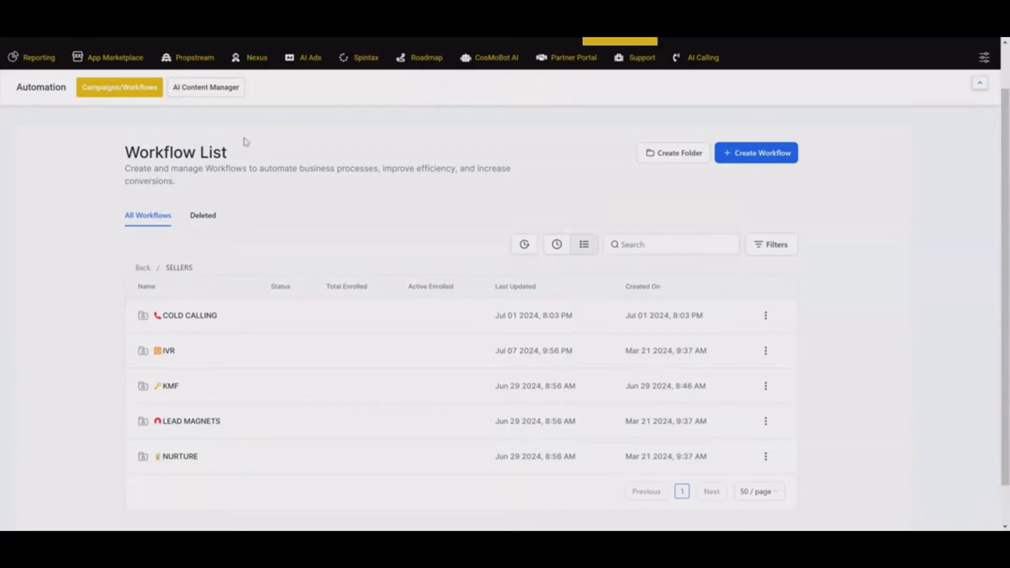
- Look at the workflows in the COLD CALLING folder and go back to the SELLERS folders
left_click(176, 316)
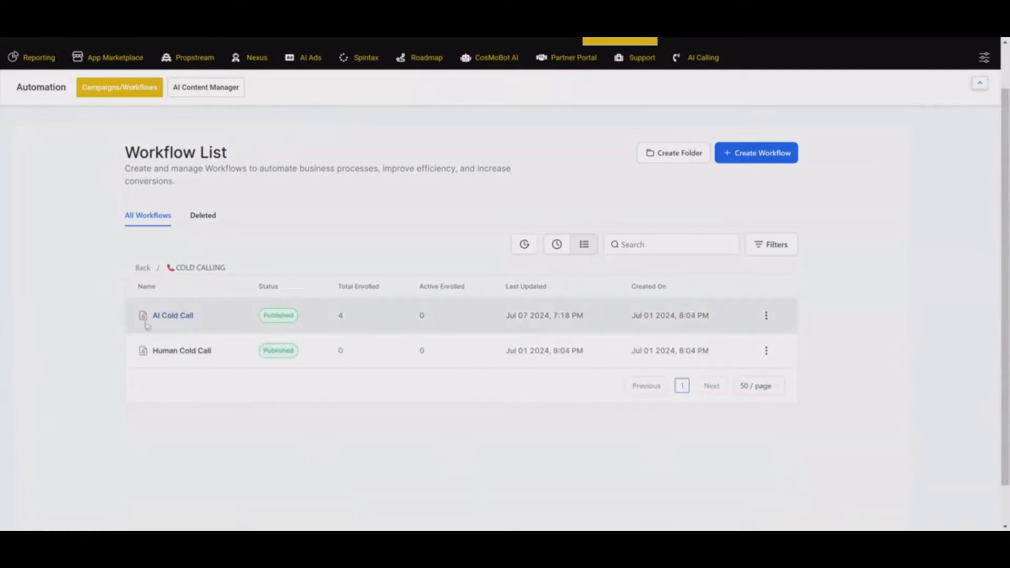
left_click(143, 268)
scroll(109, 354, "down", 1)
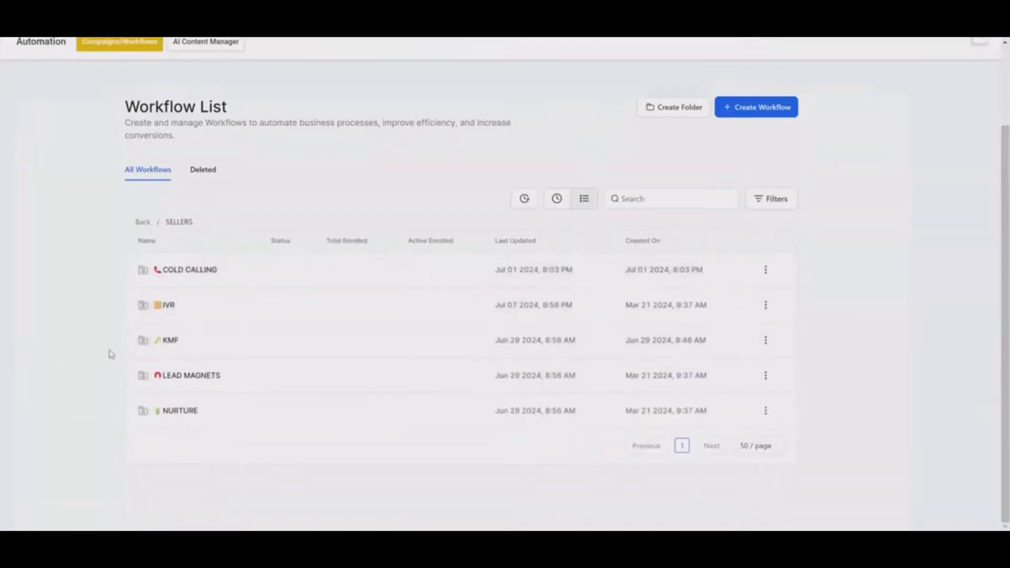
scroll(113, 216, "up", 2)
scroll(75, 251, "down", 2)
scroll(74, 251, "up", 2)
scroll(75, 251, "down", 2)
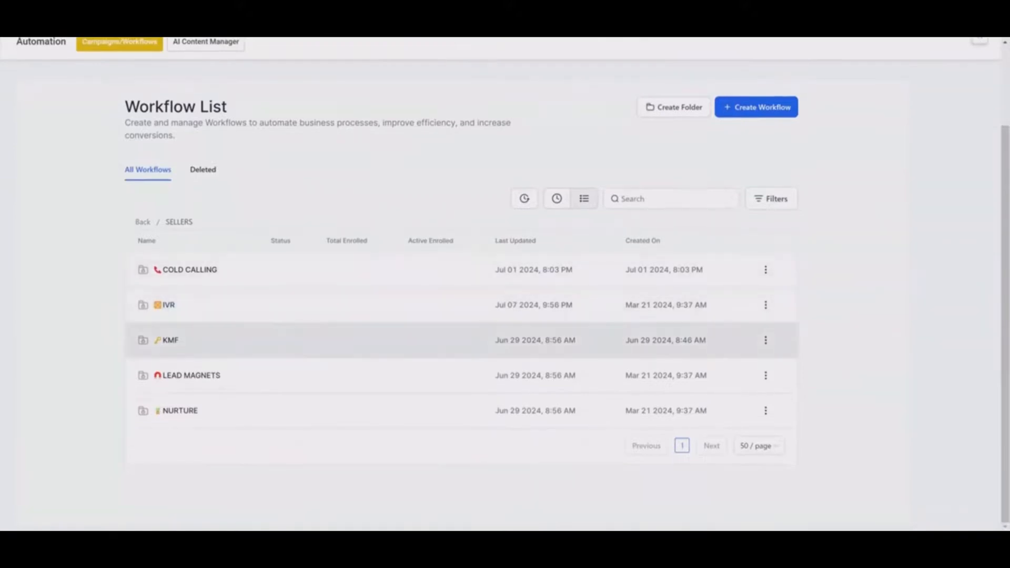
- View the workflows in the KMF folder, return to SELLERS and look over its folder list
left_click(172, 340)
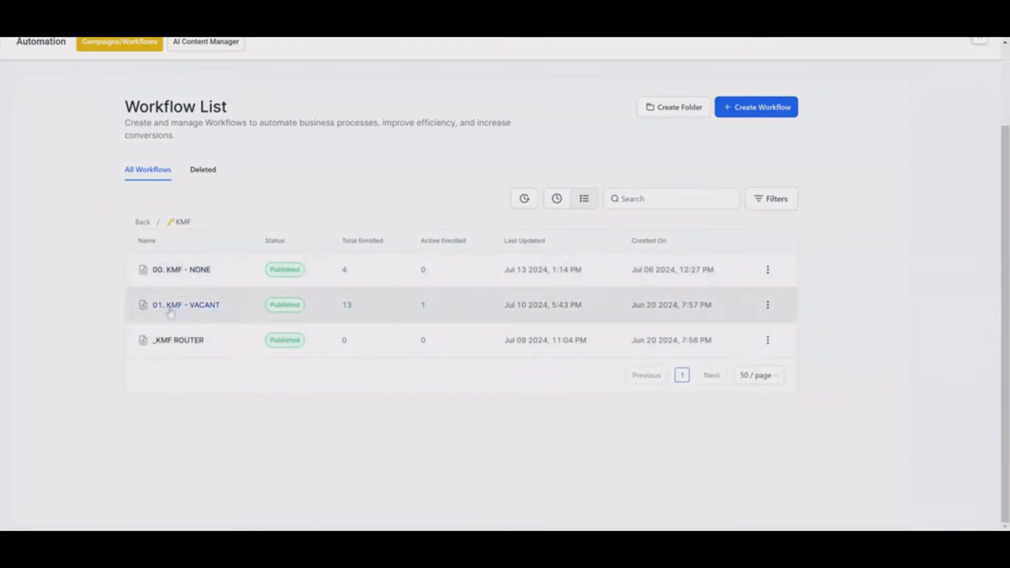
left_click(142, 222)
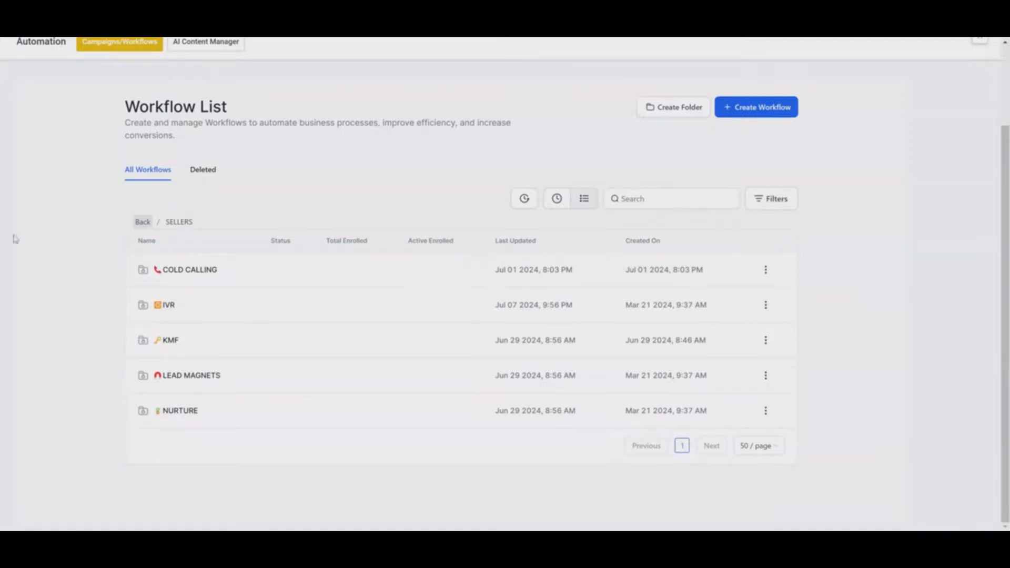
scroll(120, 392, "up", 3)
scroll(104, 393, "down", 3)
left_click_drag(135, 240, 702, 243)
left_click(702, 243)
- Open the 00. KMF - NONE workflow from the KMF folder, leave it and return to the Home level of the workflow list
left_click(174, 341)
left_click(208, 279)
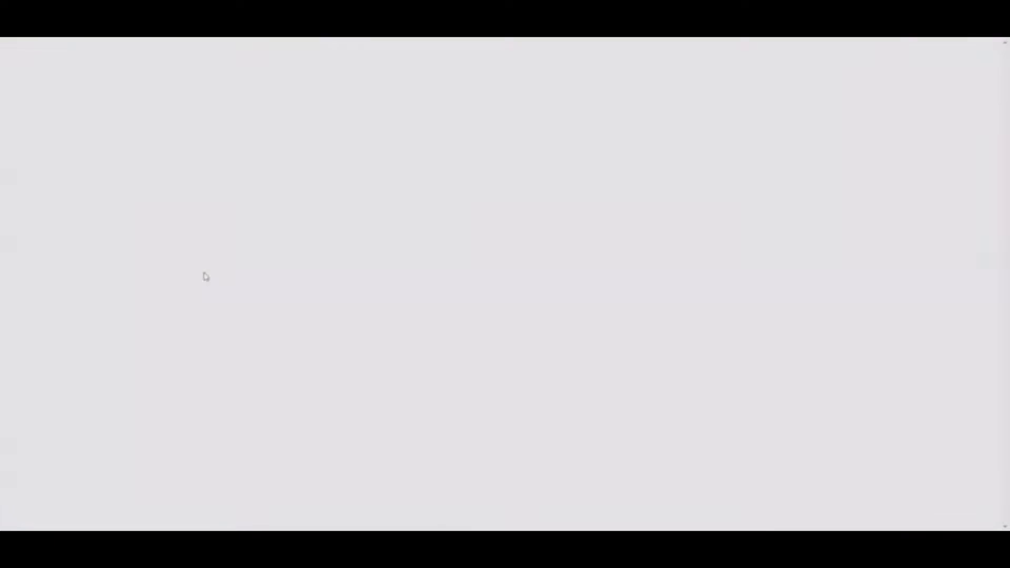
left_click(54, 52)
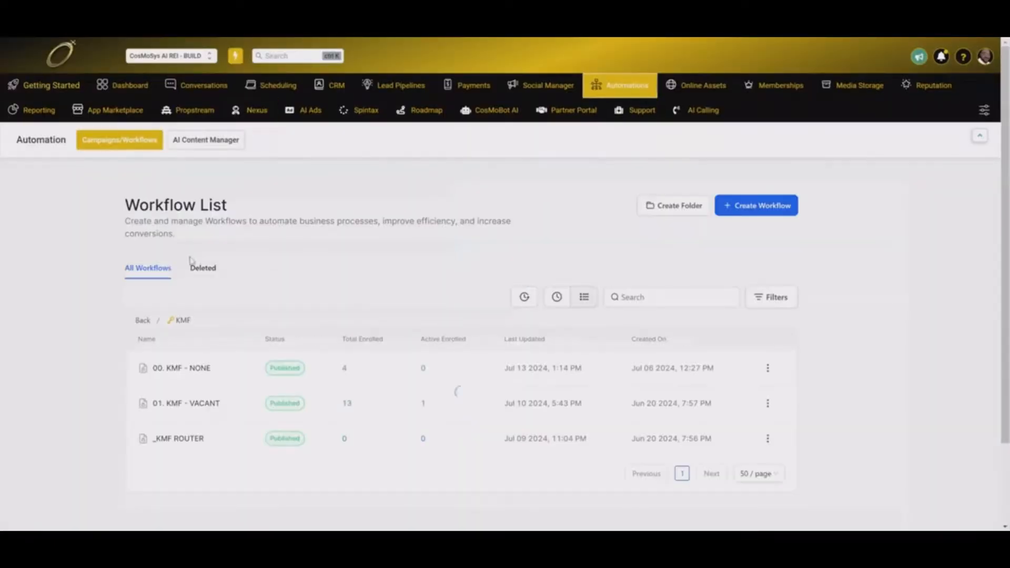
left_click(143, 320)
scroll(179, 400, "down", 2)
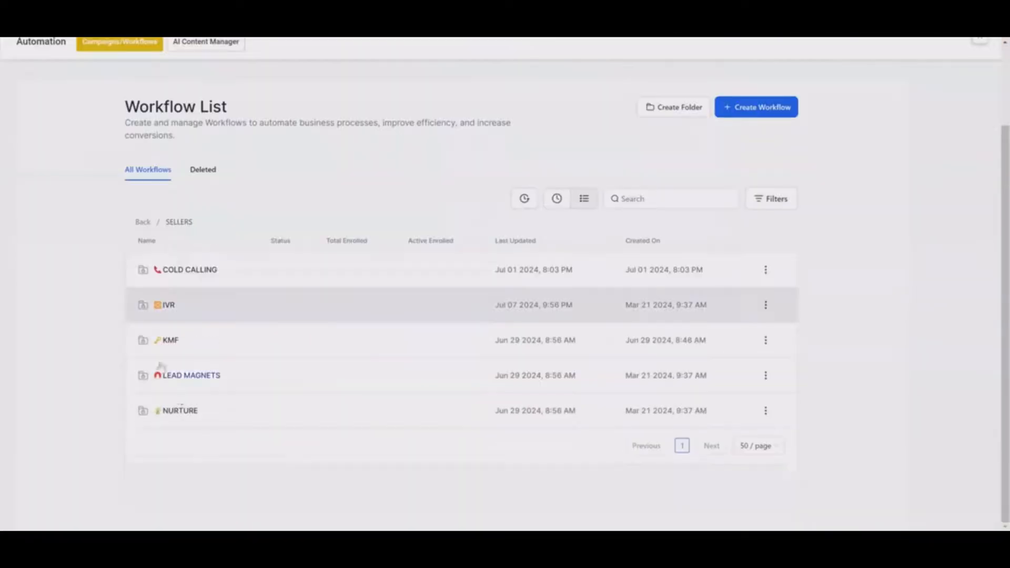
left_click(141, 221)
left_click(141, 221)
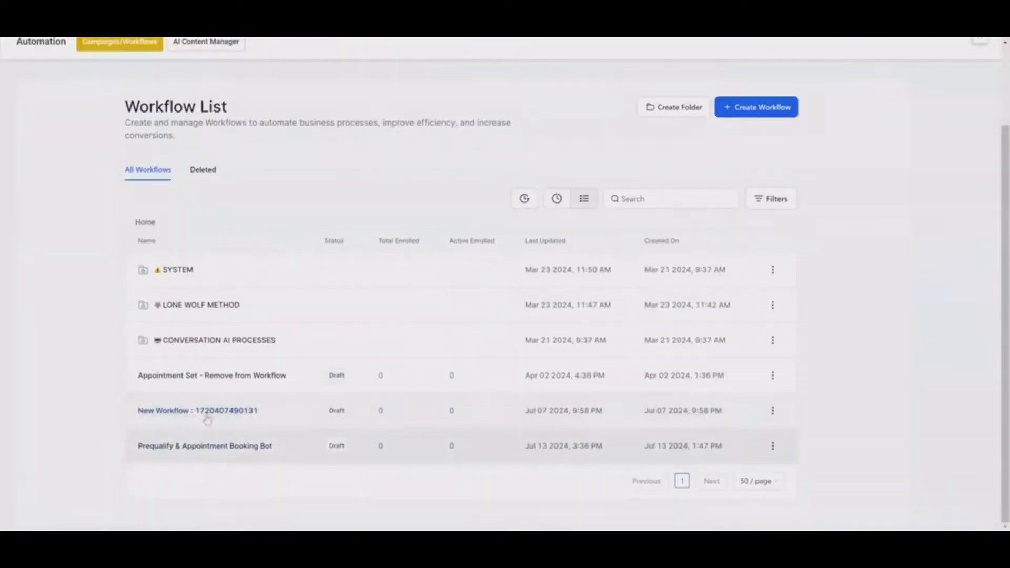